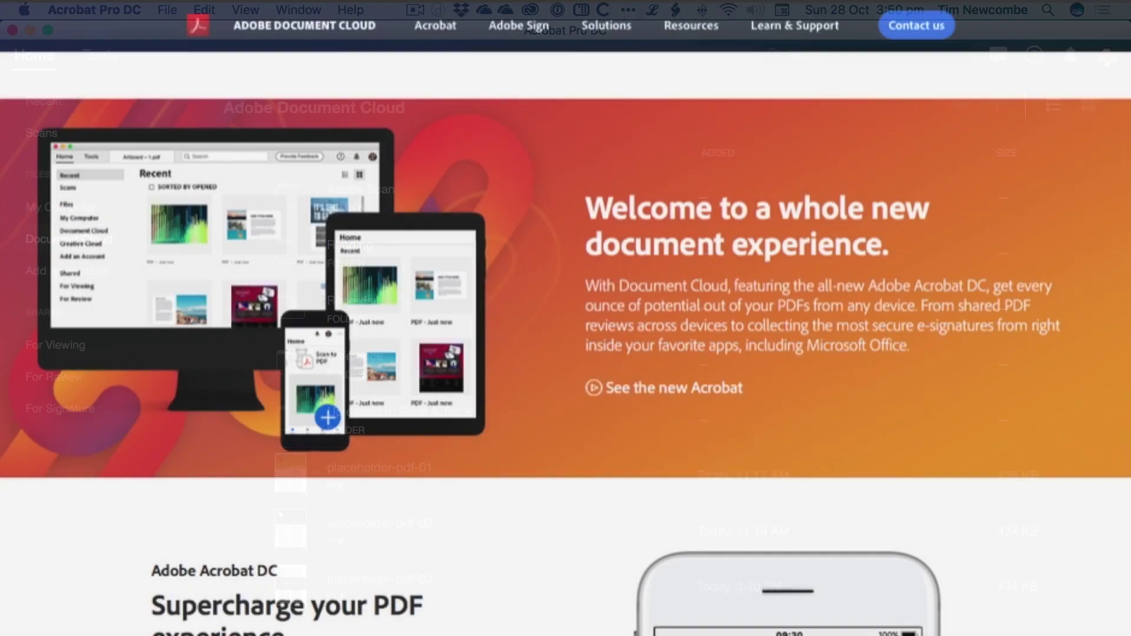
- Scroll down the Document Cloud page past the feature sections to the sharing How-to guide
scroll(566, 342, down, 3)
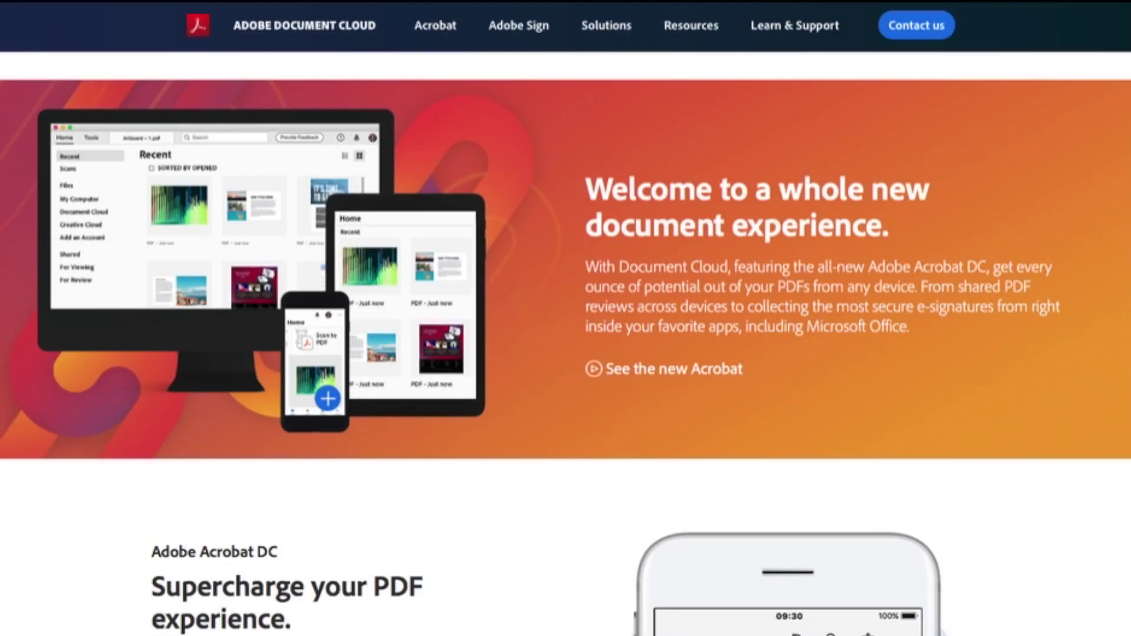
scroll(566, 342, down, 5)
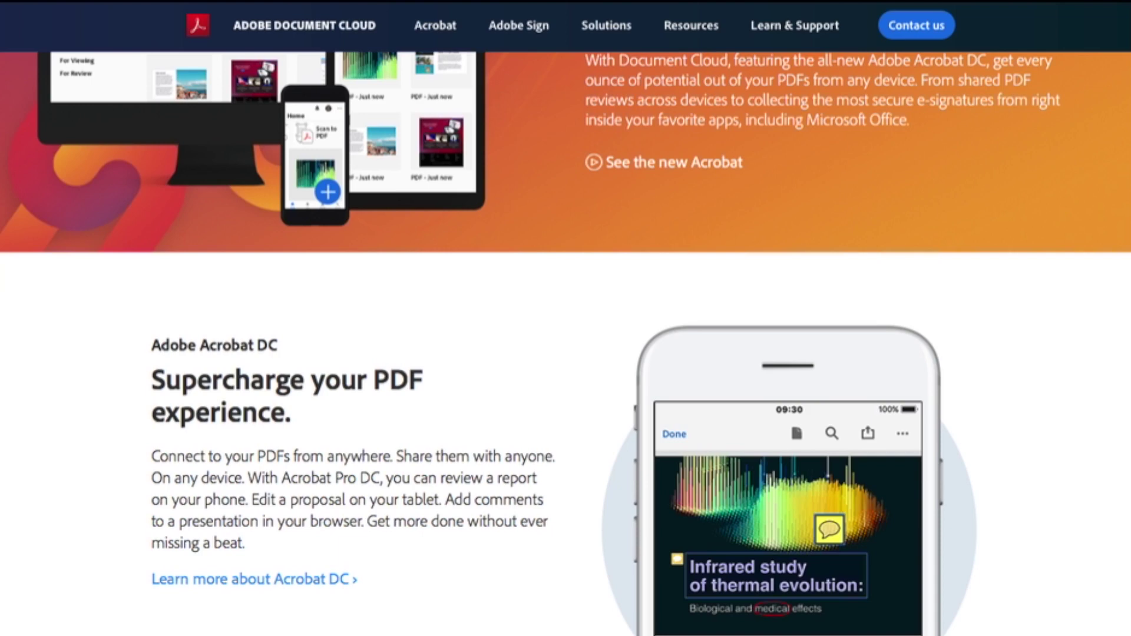
scroll(565, 342, down, 3)
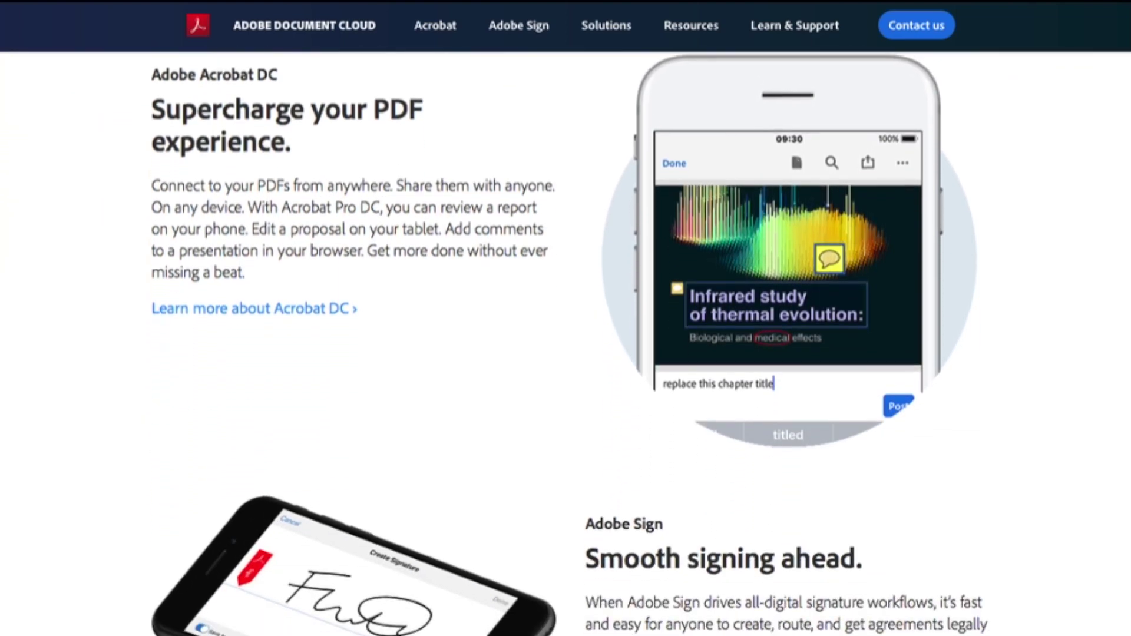
scroll(566, 341, down, 4)
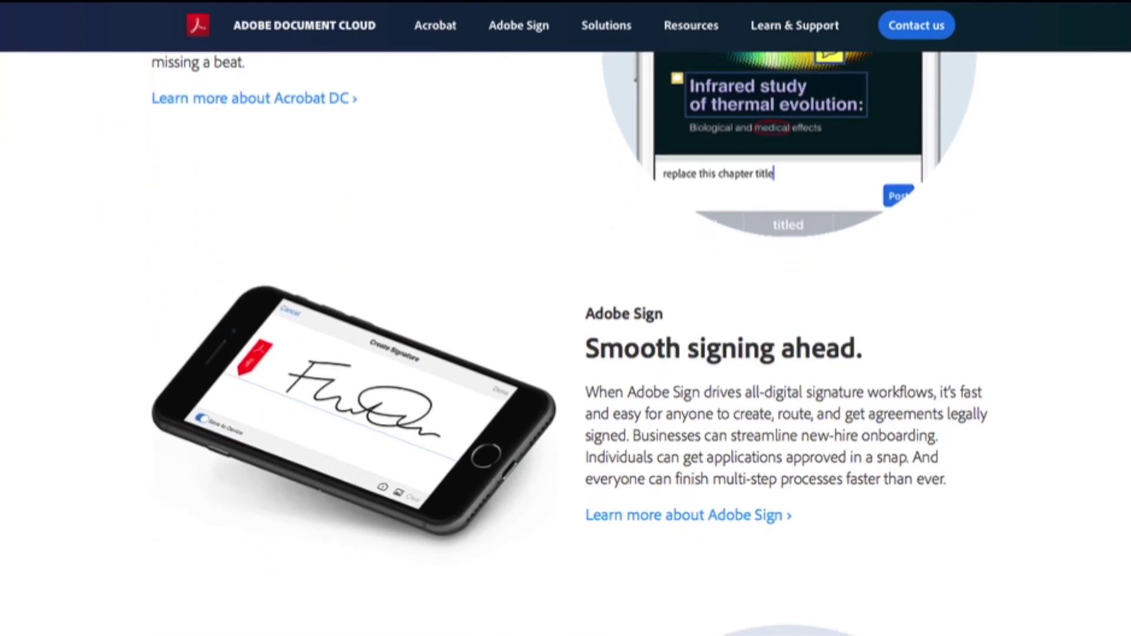
scroll(566, 342, down, 3)
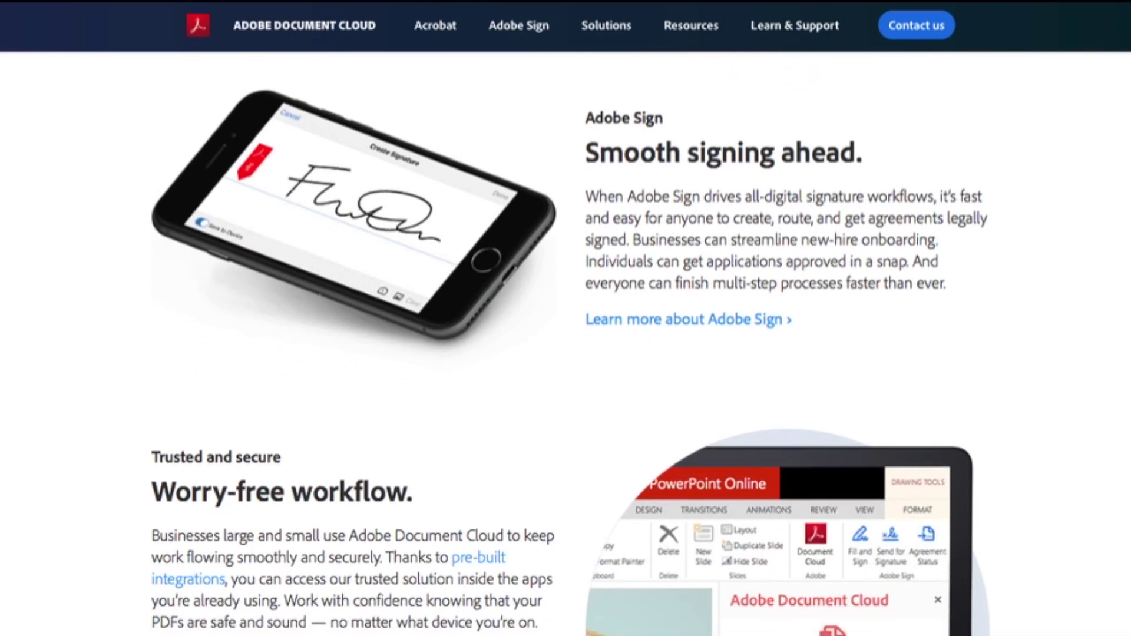
scroll(566, 341, down, 4)
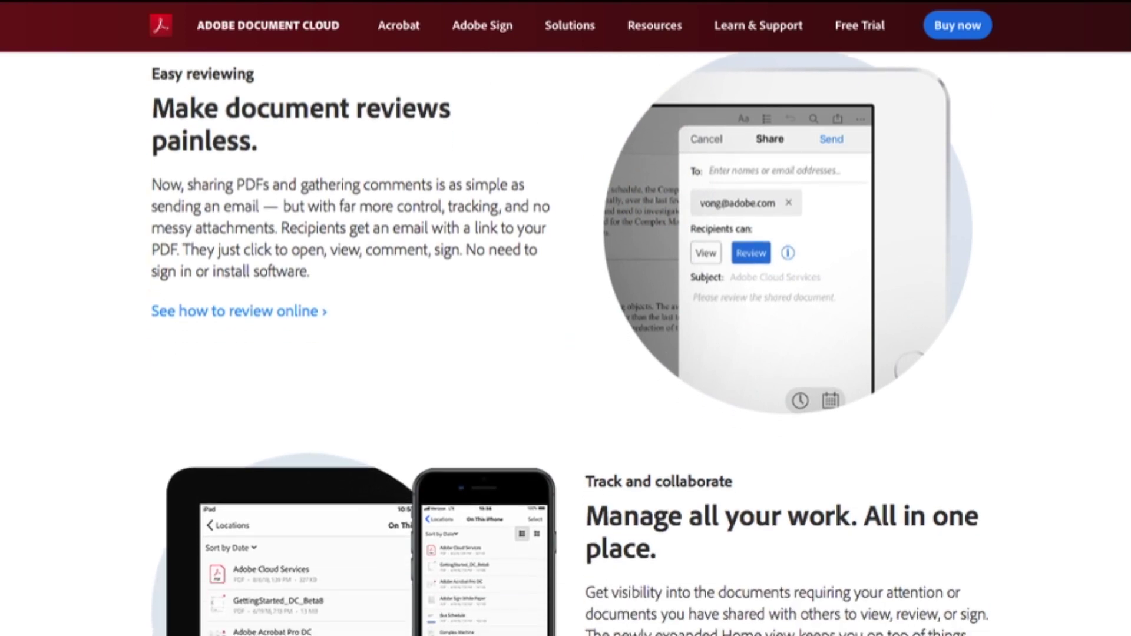
scroll(565, 341, down, 3)
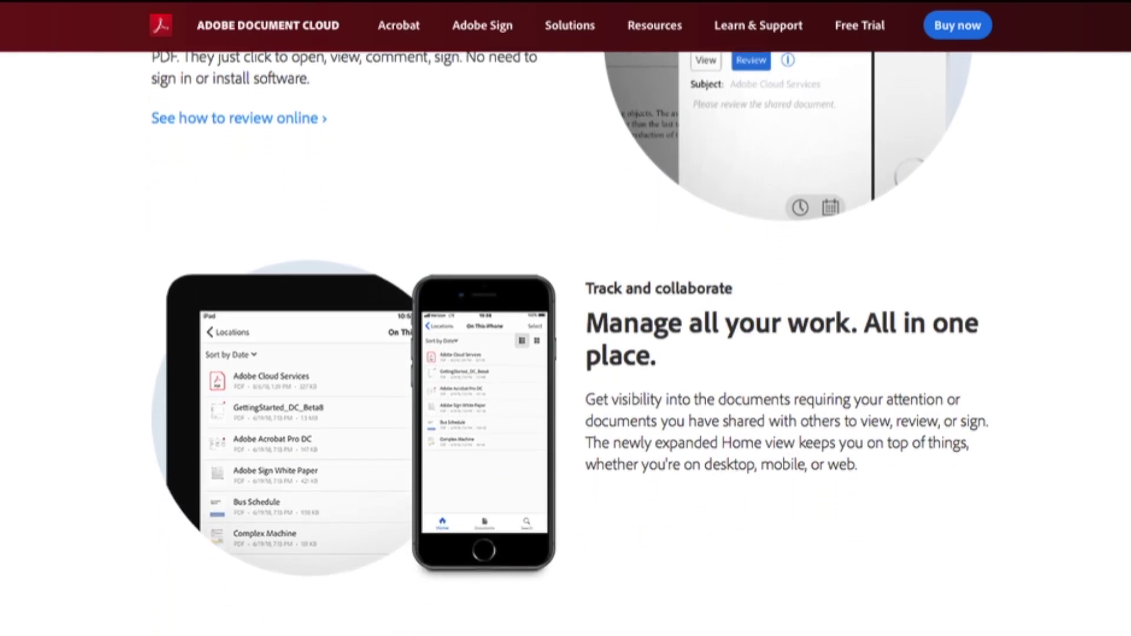
scroll(565, 342, down, 3)
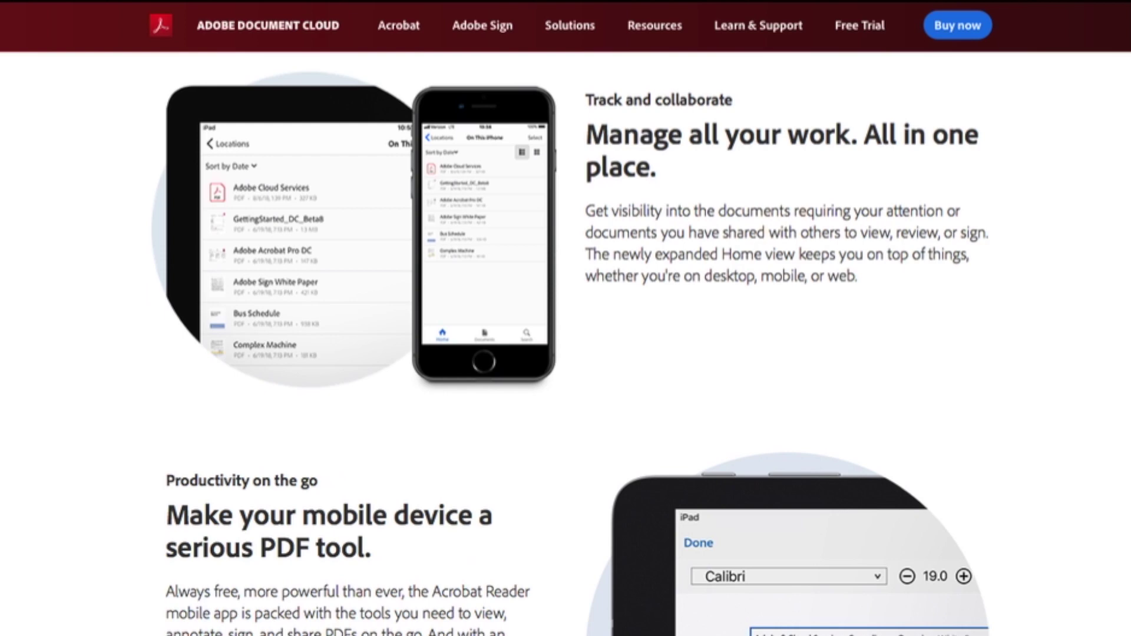
scroll(565, 342, down, 3)
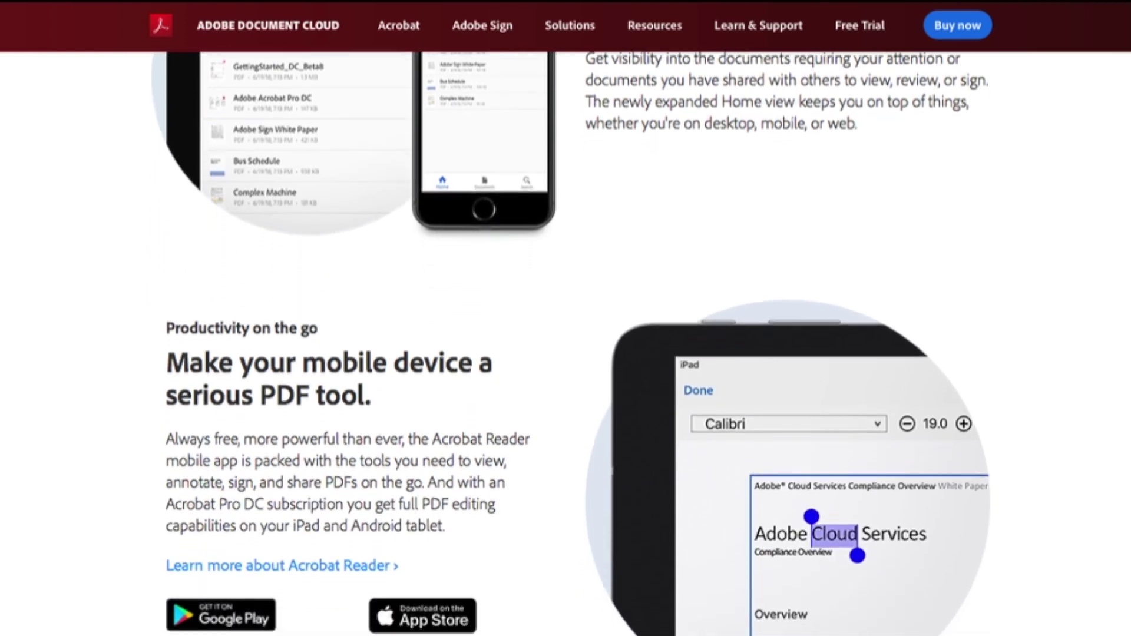
scroll(565, 341, down, 4)
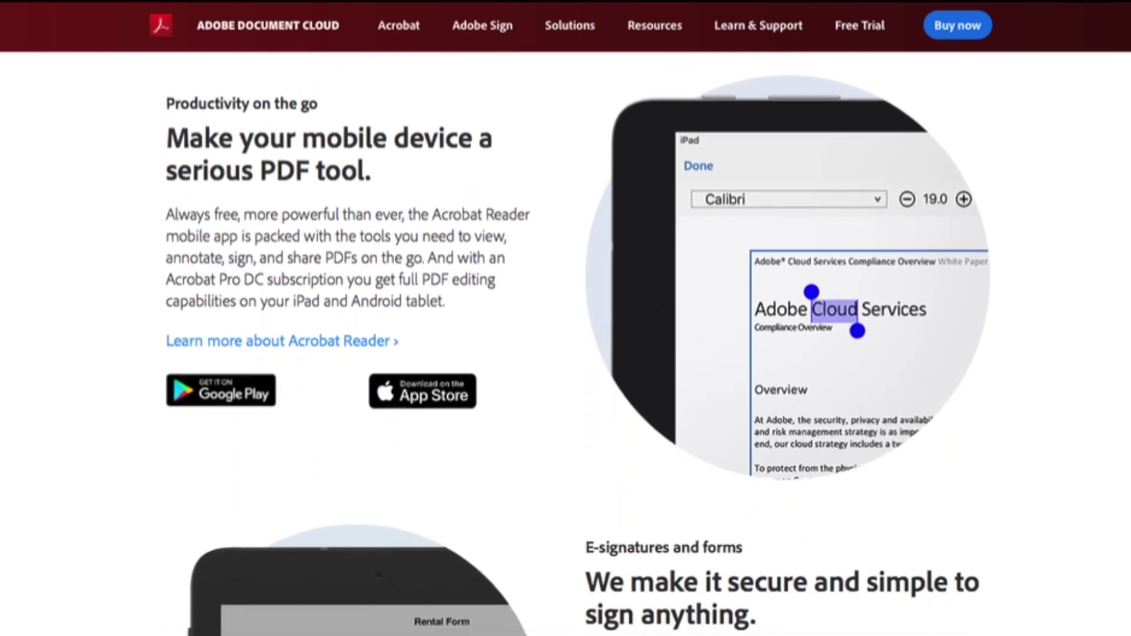
scroll(565, 342, down, 4)
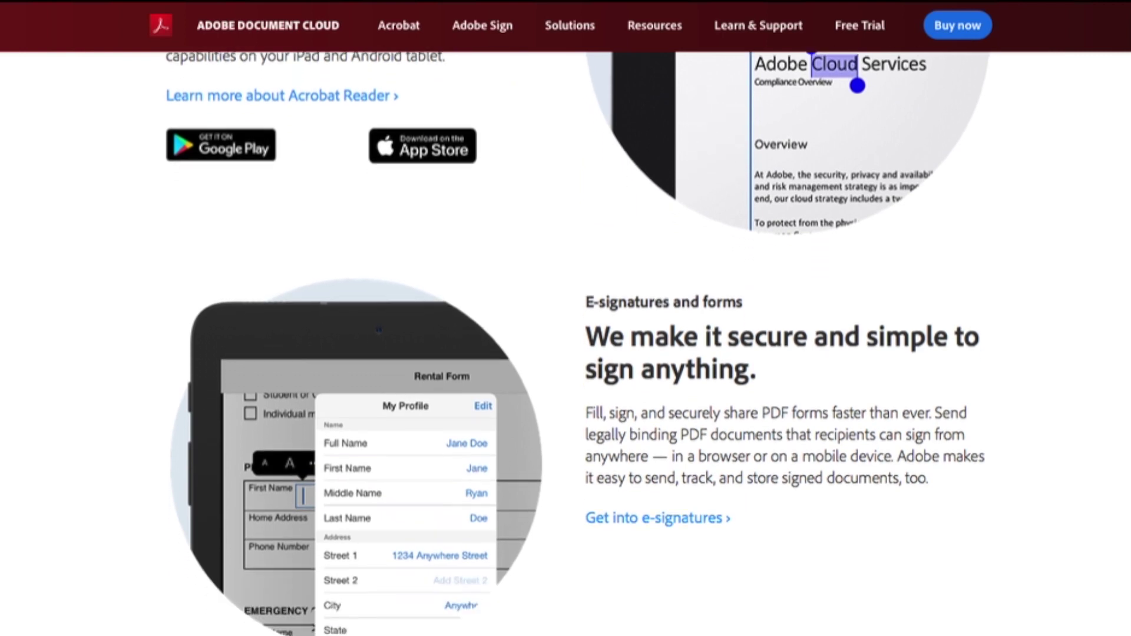
scroll(565, 342, down, 4)
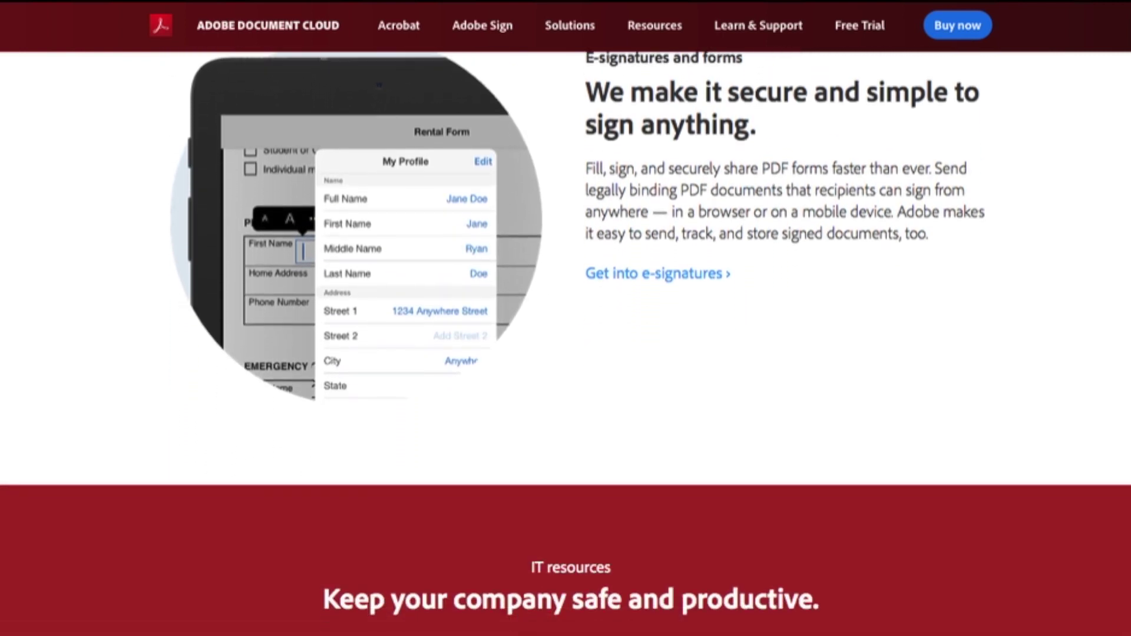
scroll(565, 342, down, 2)
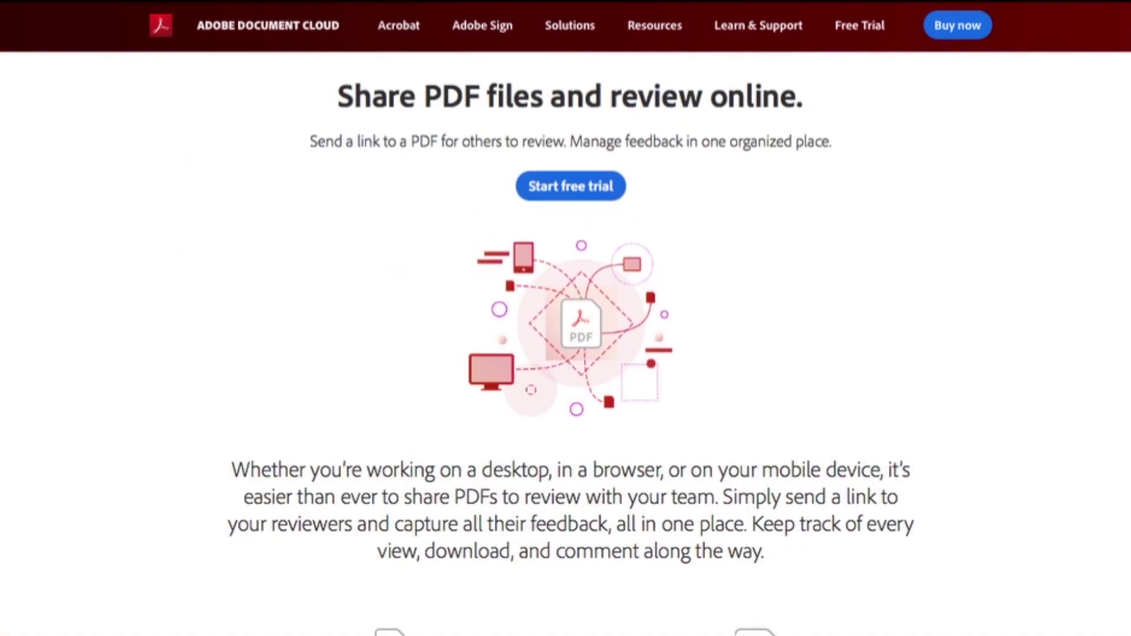
scroll(566, 342, down, 3)
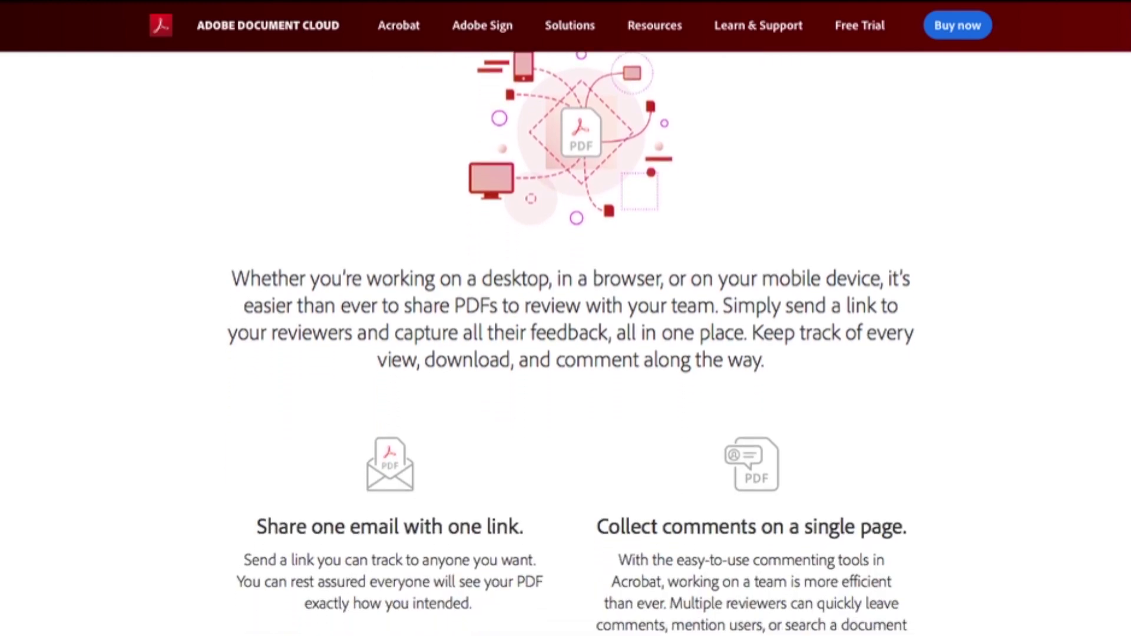
scroll(565, 342, down, 3)
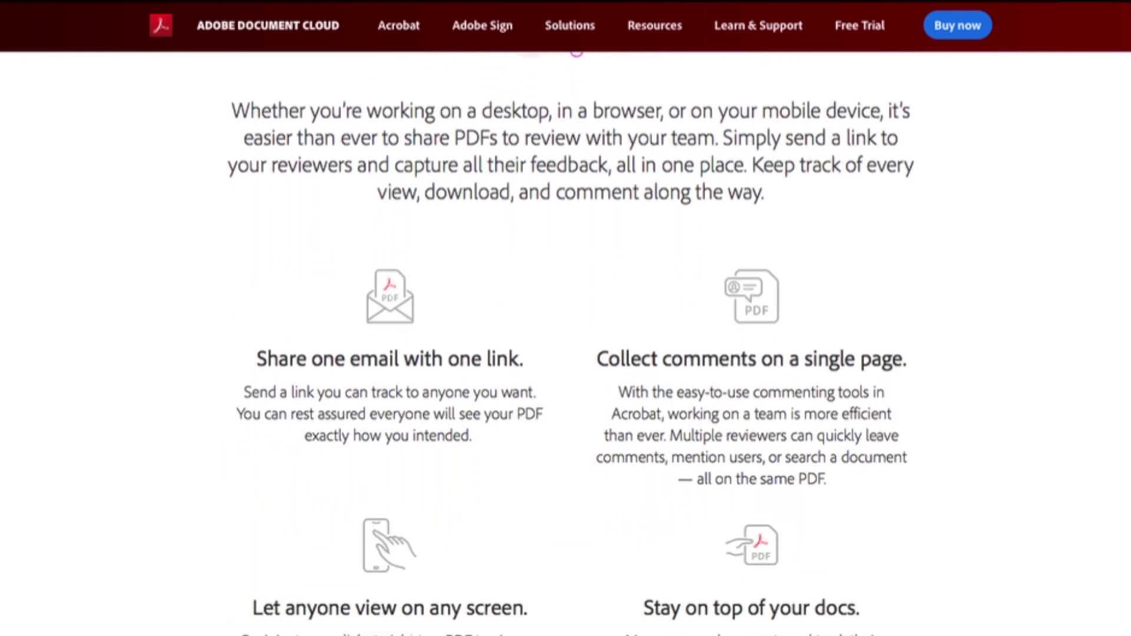
scroll(566, 342, down, 3)
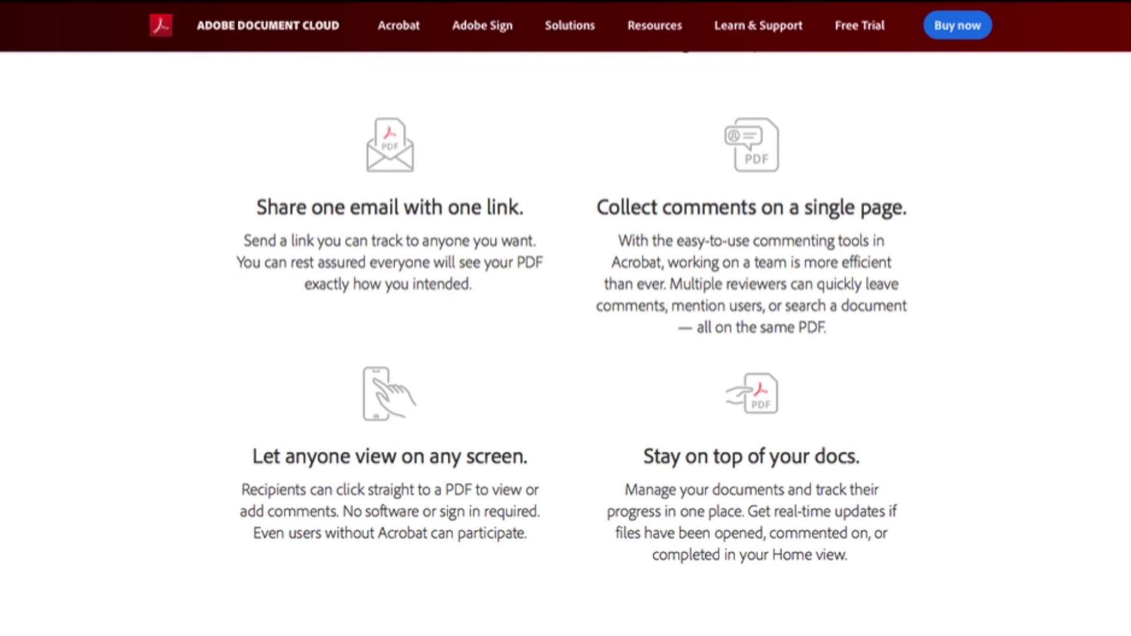
scroll(565, 342, down, 6)
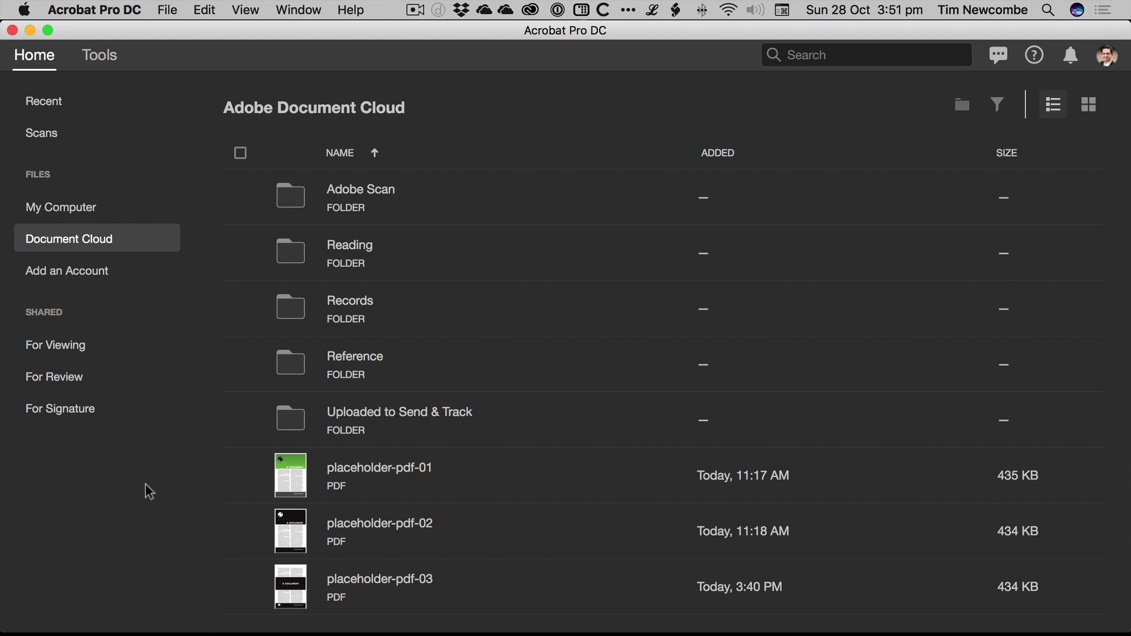
- Open placeholder-pdf-02 from the Document Cloud file list in a new tab
double_click(361, 530)
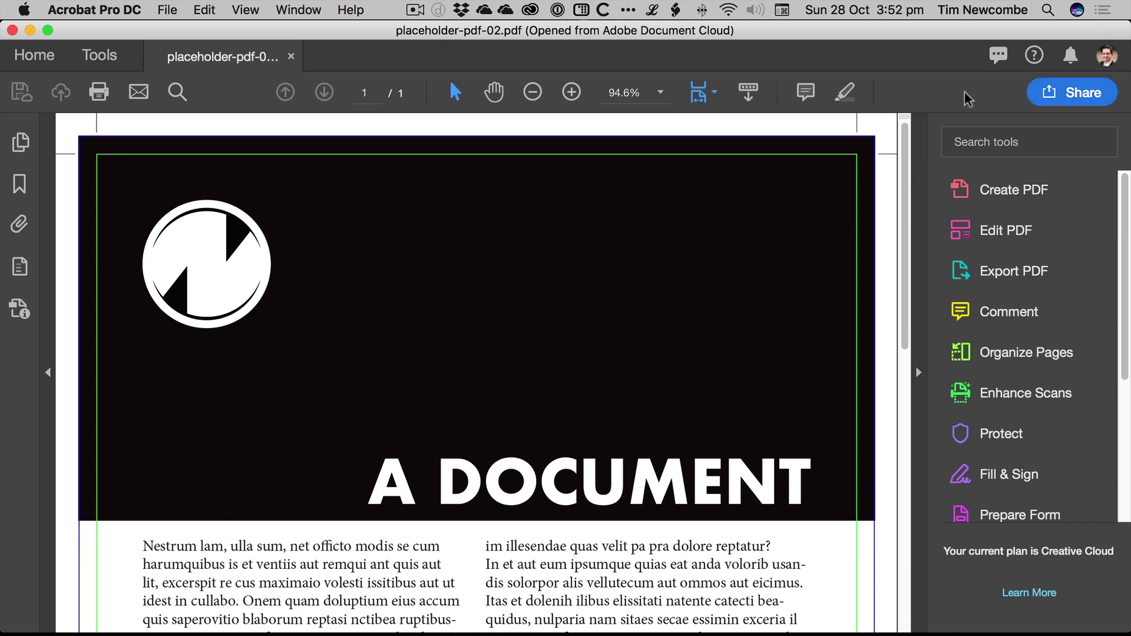
- Bring up the Share pane for placeholder-pdf-02.pdf
click(1061, 95)
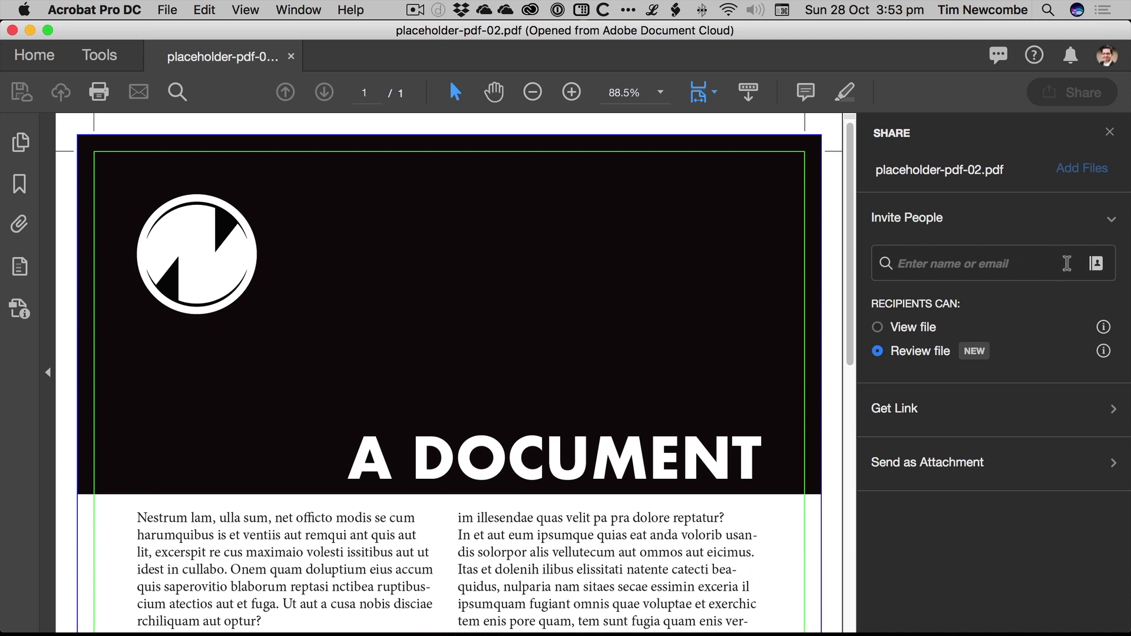
- Invite a reviewer under Invite People by entering their e-mail address and accepting the suggestion
click(967, 259)
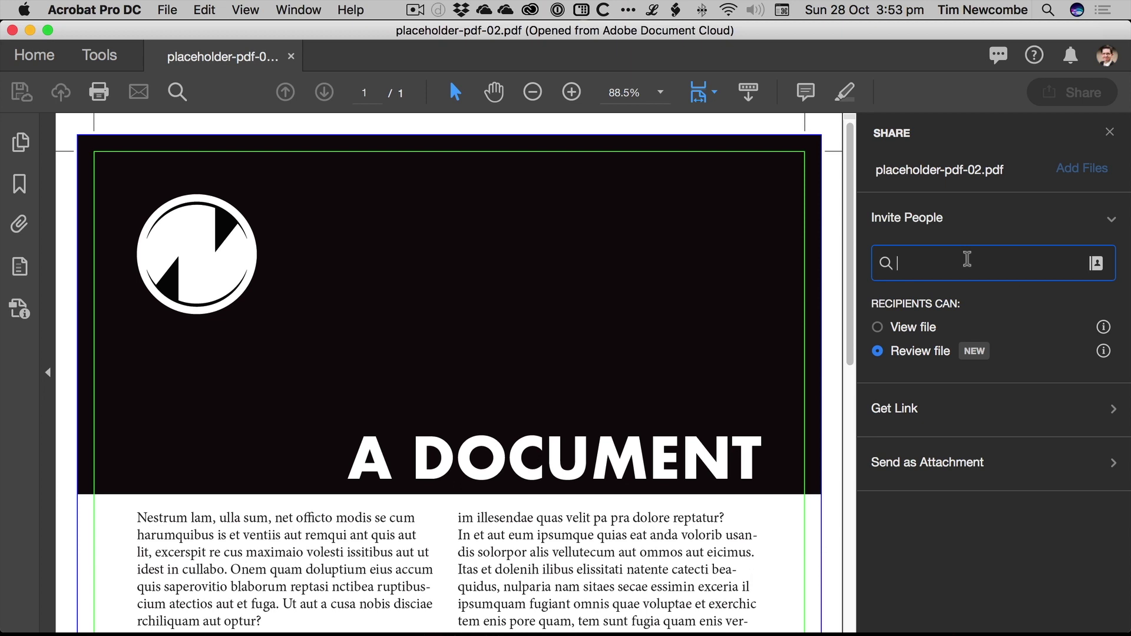
text(email@email.com)
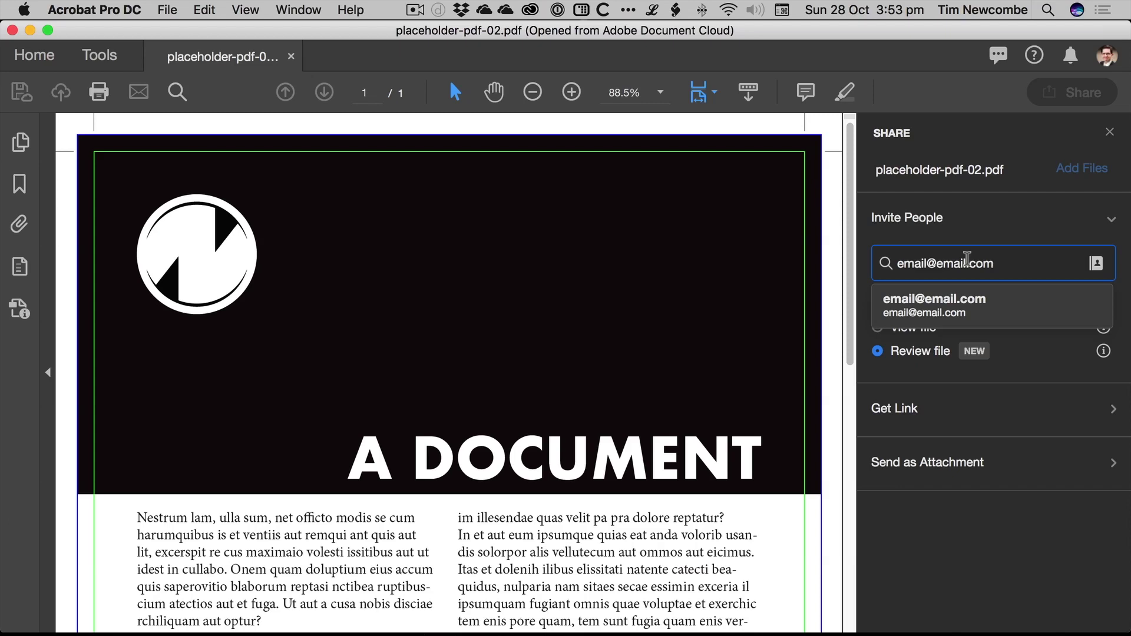
click(978, 305)
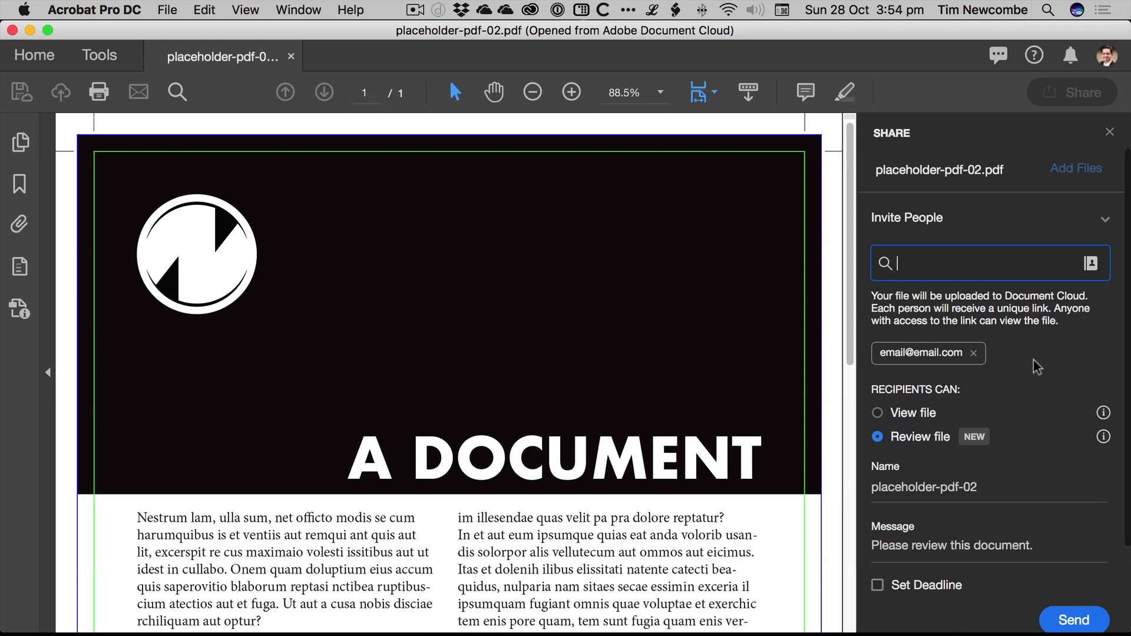
- Remove the e-mail recipient and create a Document Cloud link with Review file permission
click(974, 353)
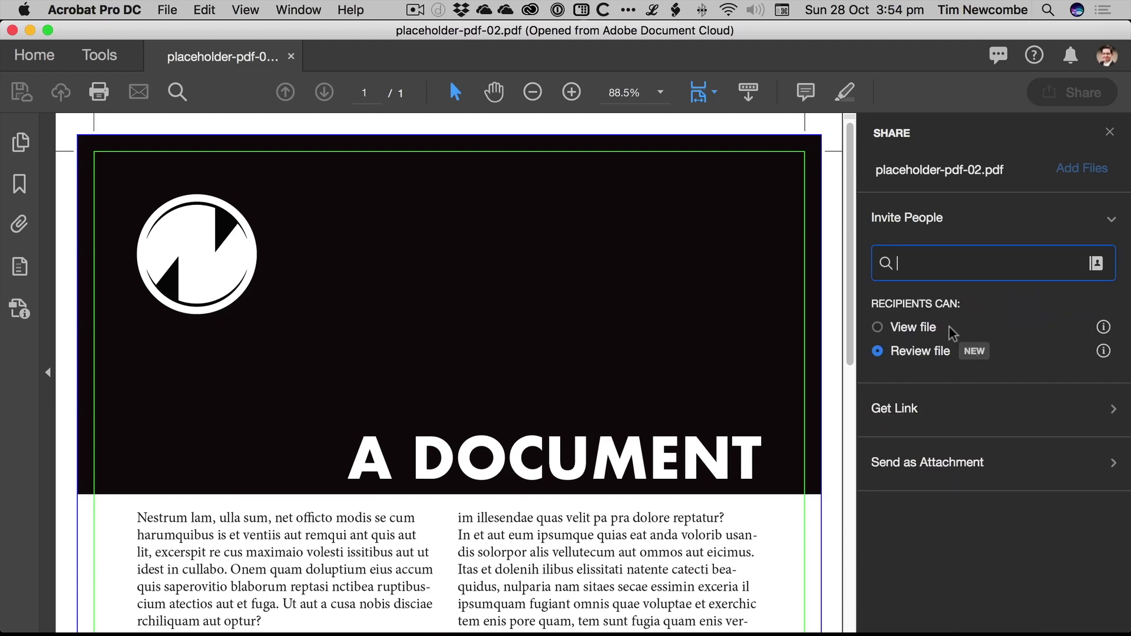
click(899, 412)
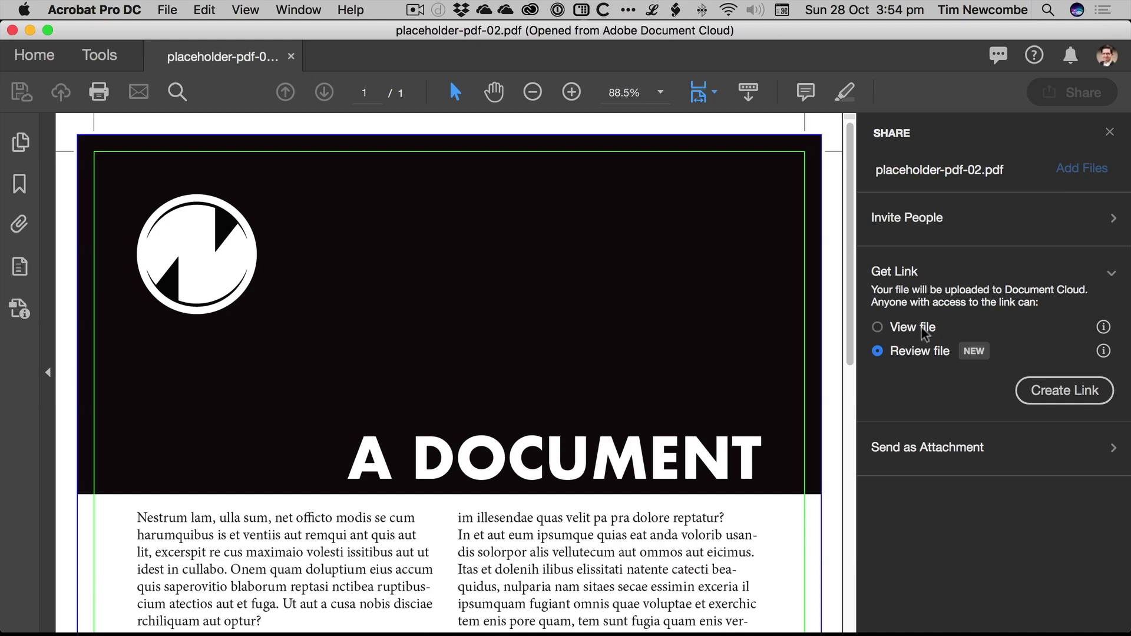
click(880, 329)
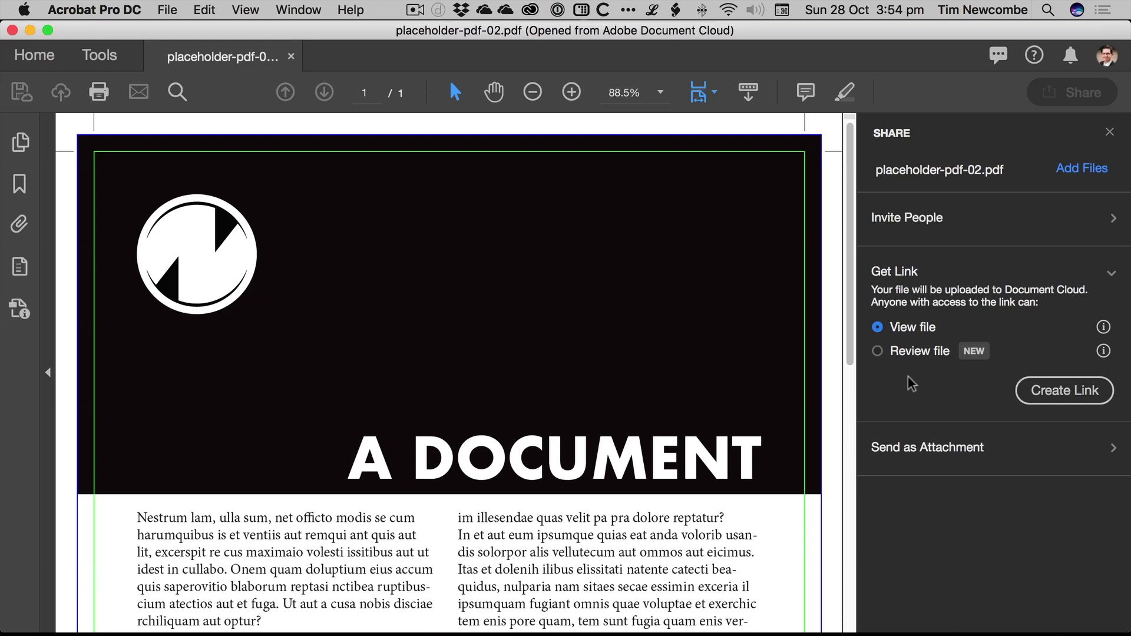
click(877, 351)
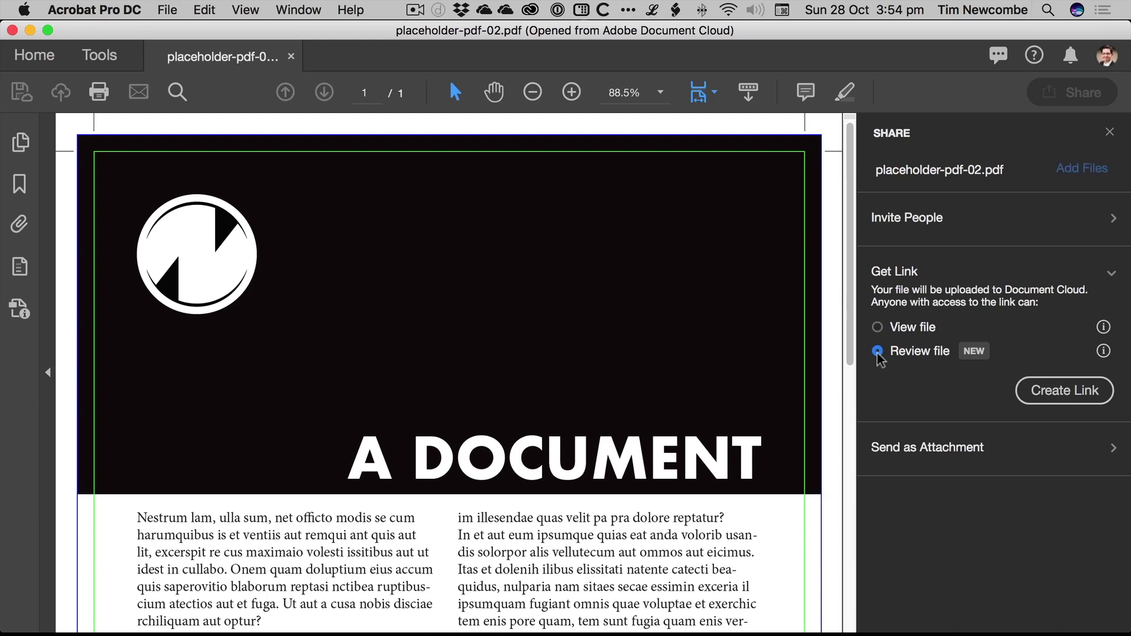
click(1038, 392)
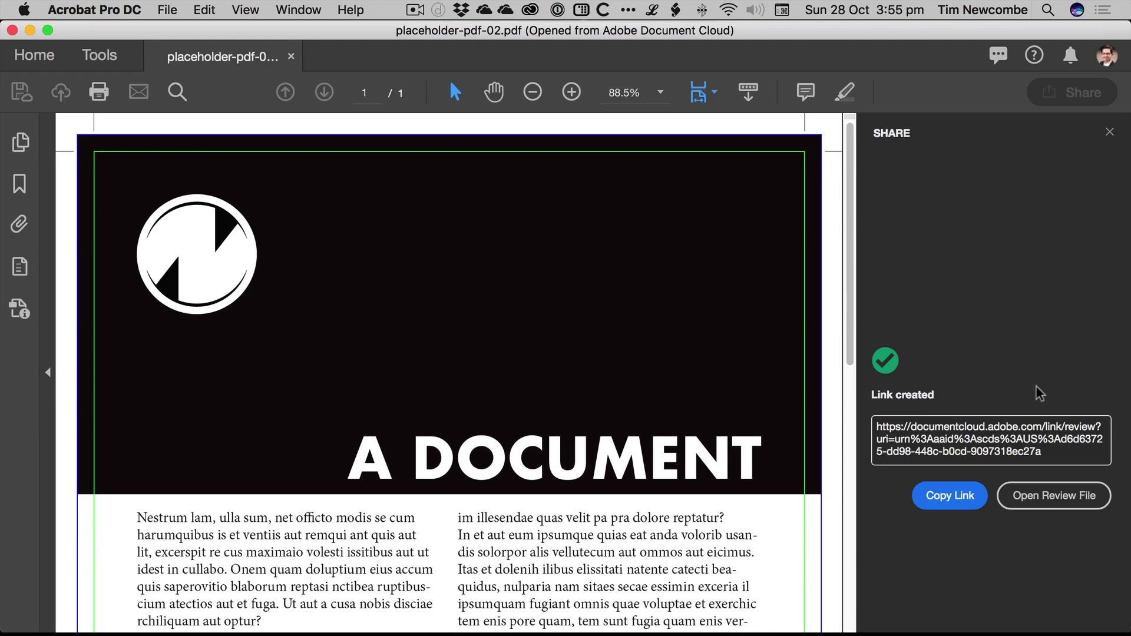
- Copy the review link and switch to Firefox Developer Edition
click(958, 497)
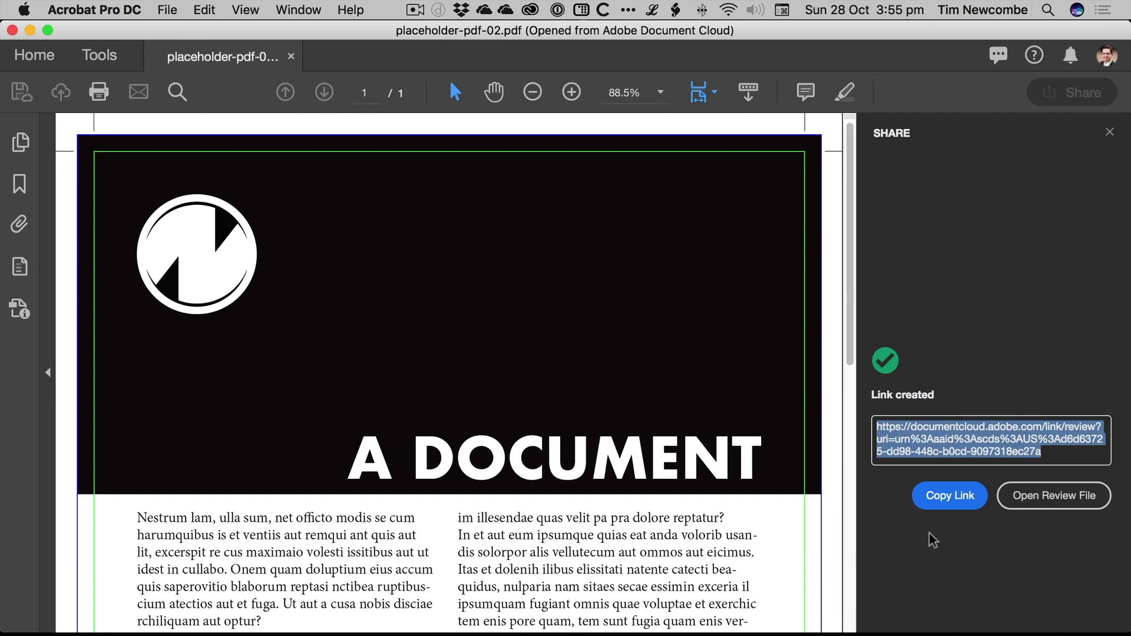
click(463, 626)
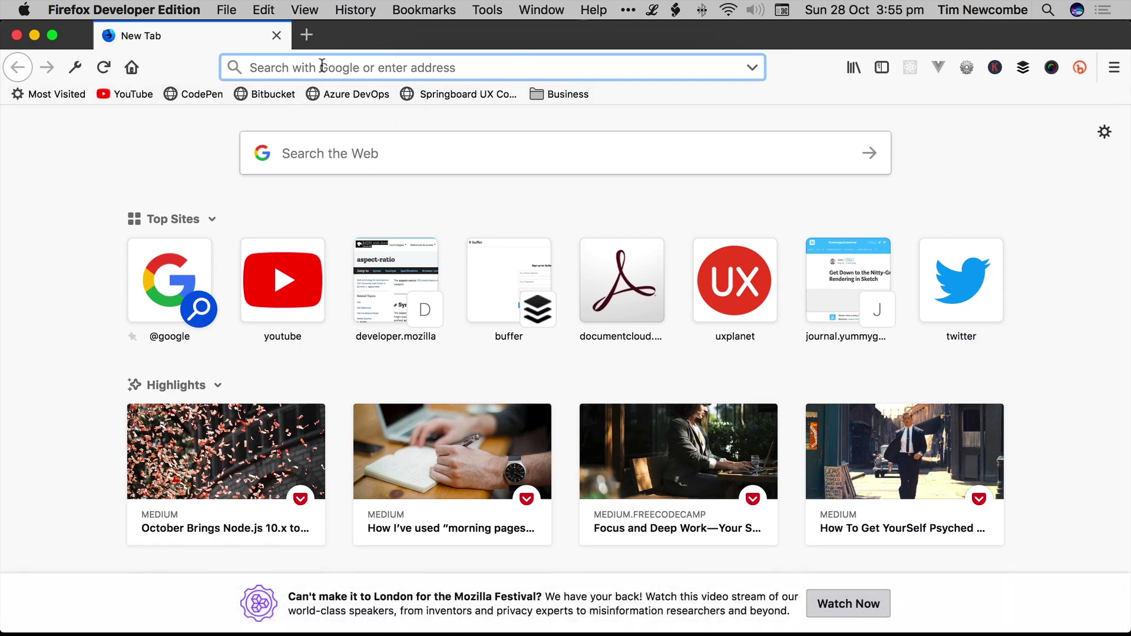
- Load the pasted review link in Firefox and choose Review as Guest
key(super+v)
key(Return)
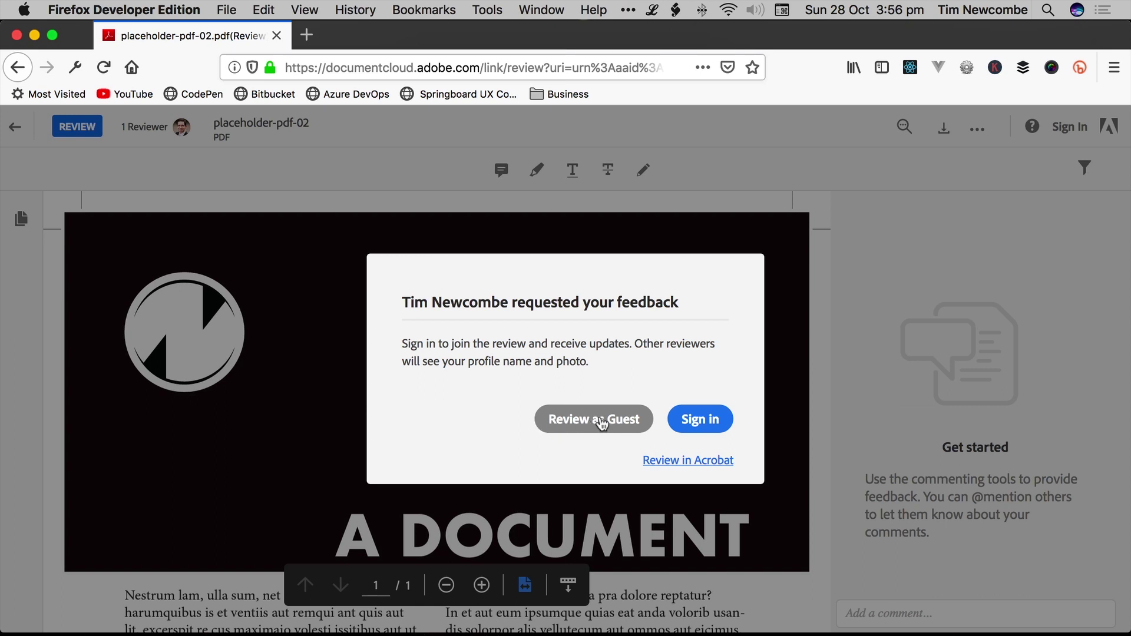
click(602, 424)
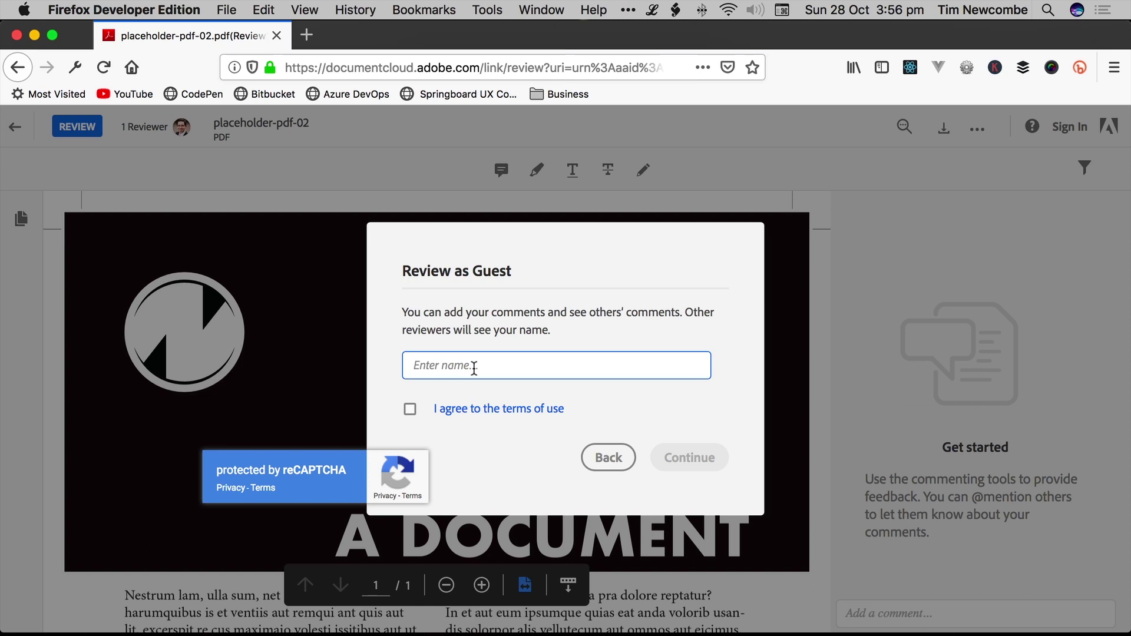
- Join the review under the name 'Guest', agreeing to the terms of use
text(Guest)
click(410, 410)
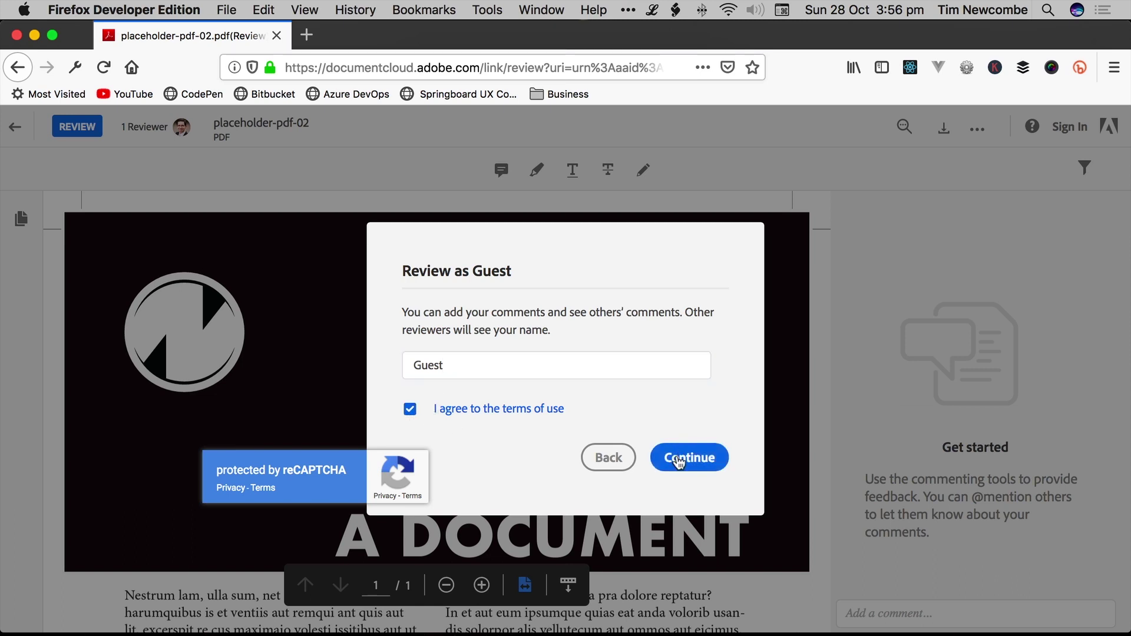
click(695, 463)
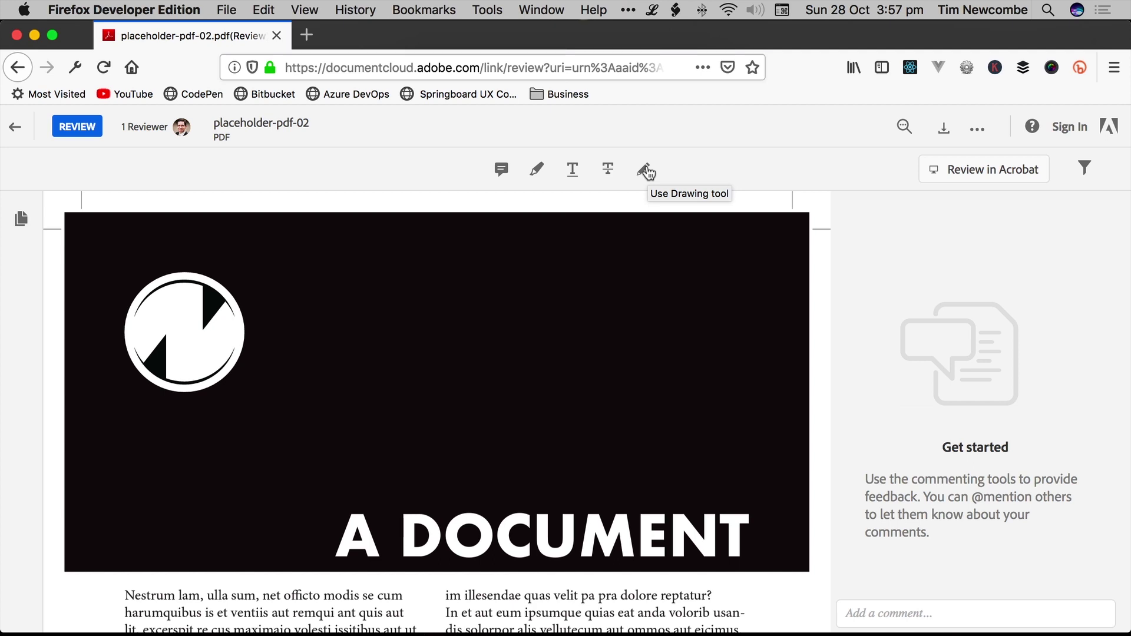
- Post a sticky note reading 'Make the logo BIGGER!!!' on the logo
click(502, 171)
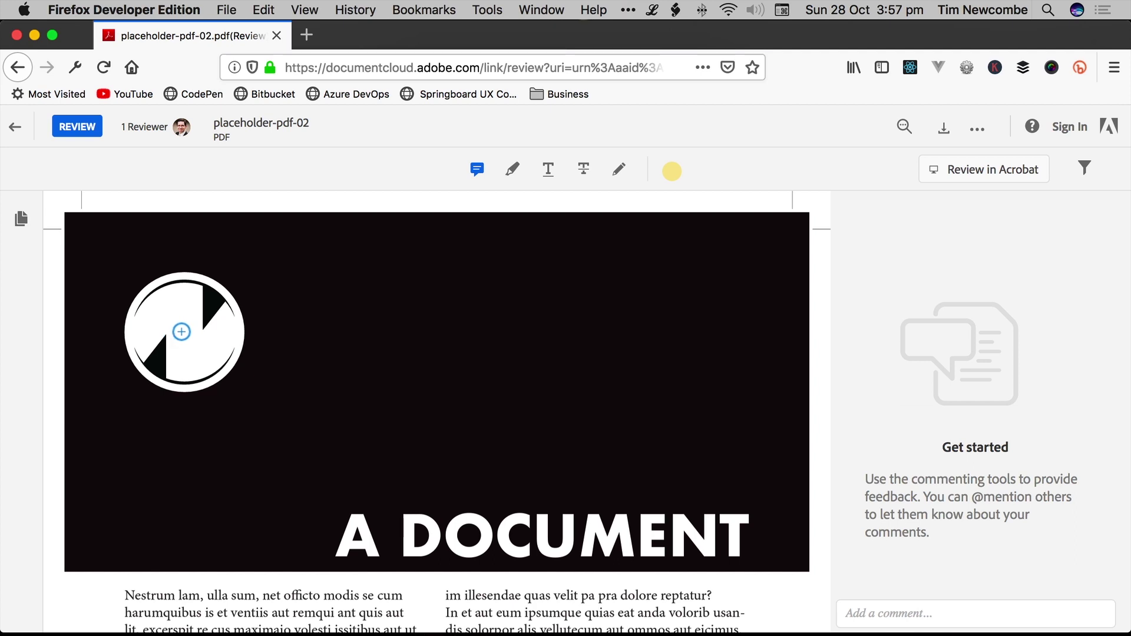
click(187, 331)
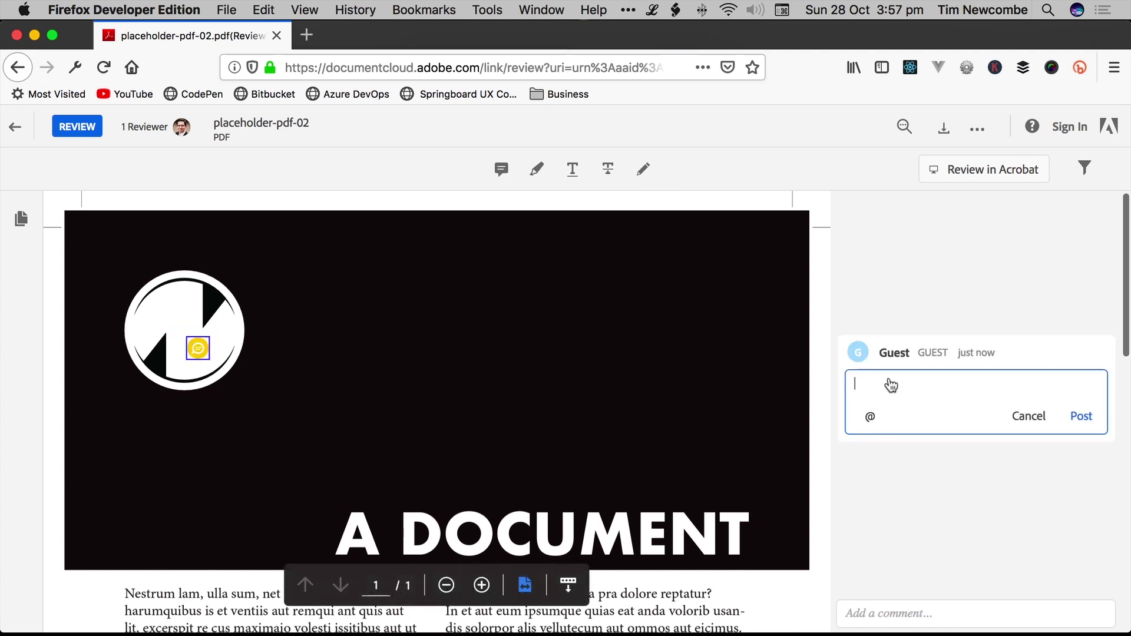
text(Ma)
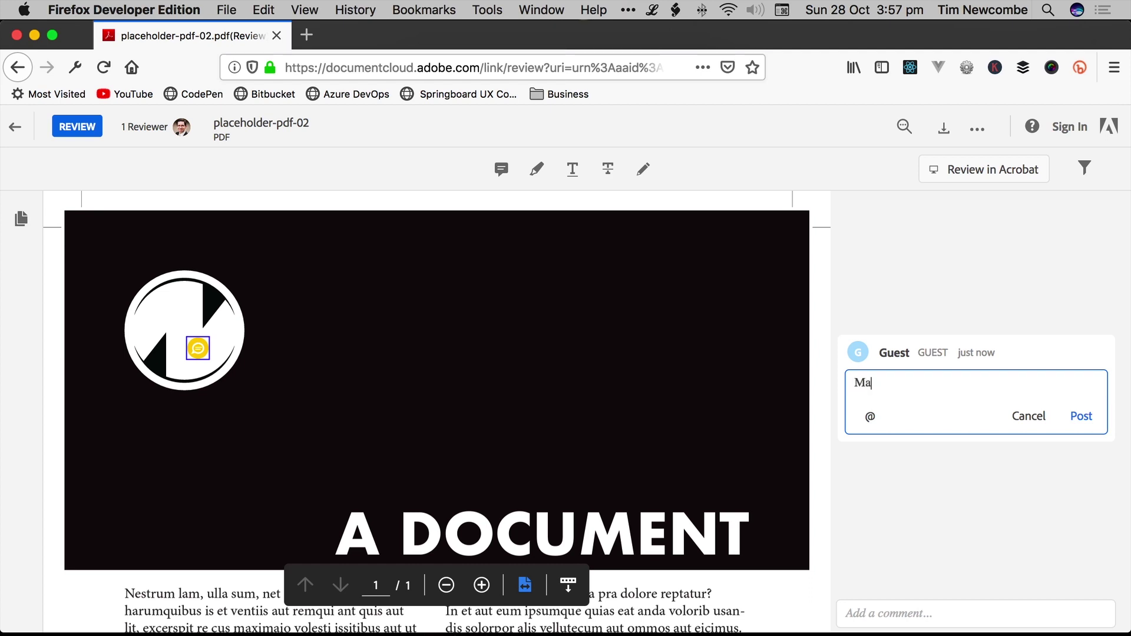
text(ke the log)
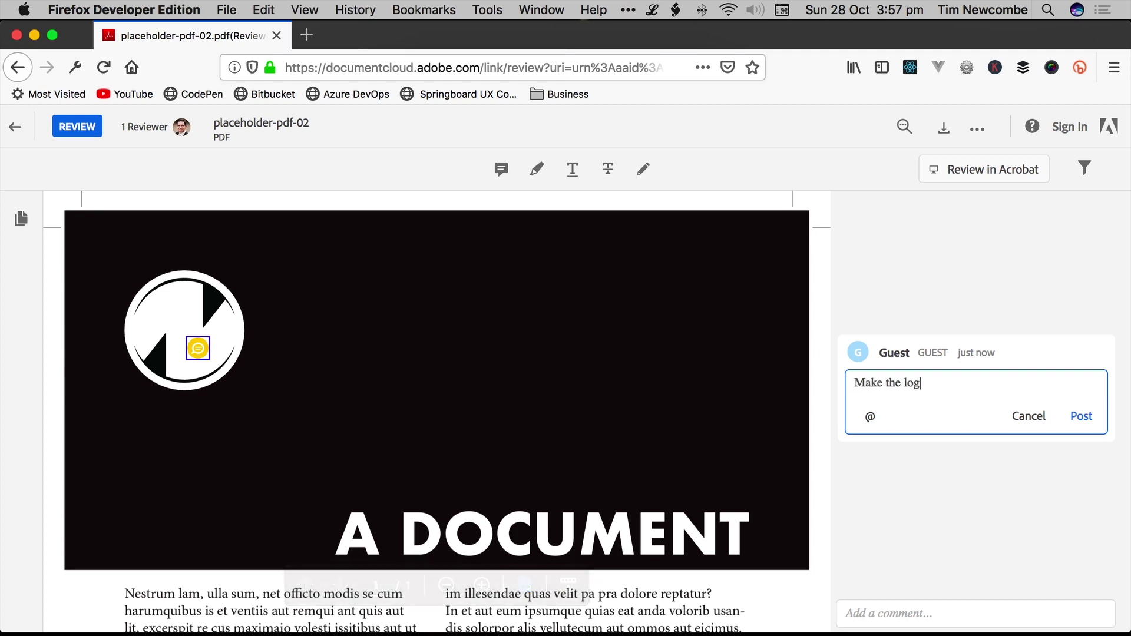
text(o BIGGER!!!)
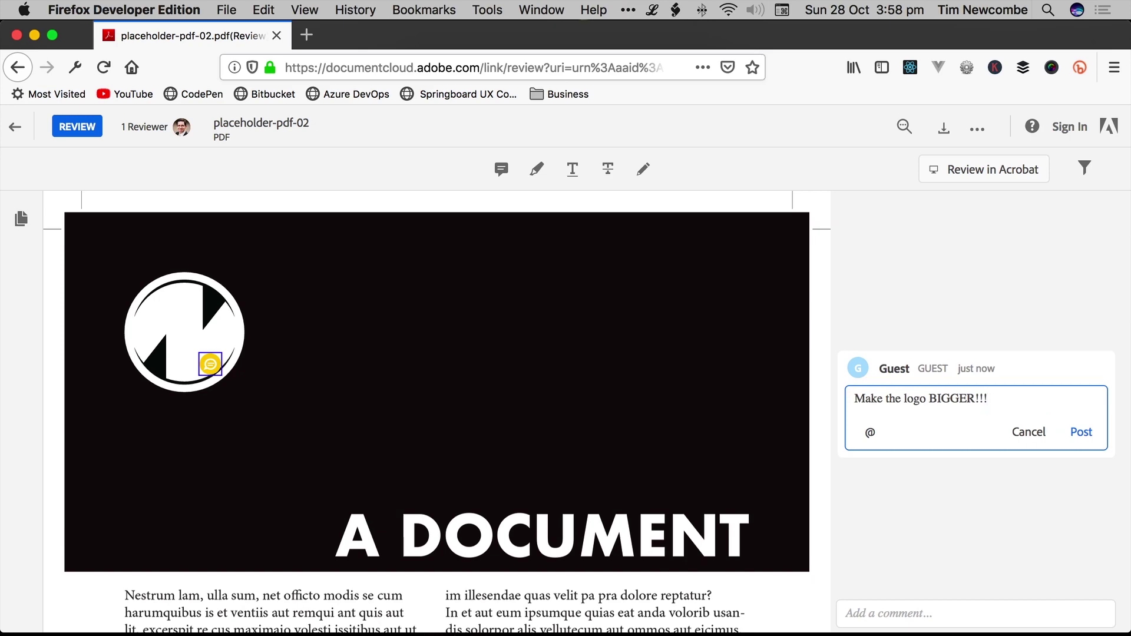
click(1080, 433)
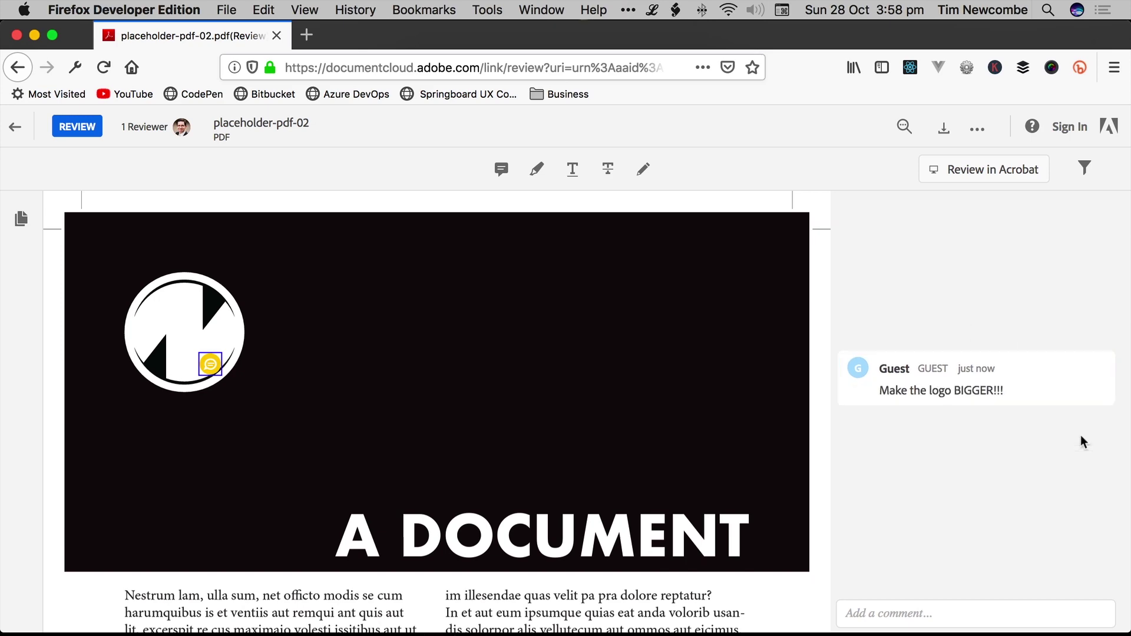
scroll(778, 396, down, 1)
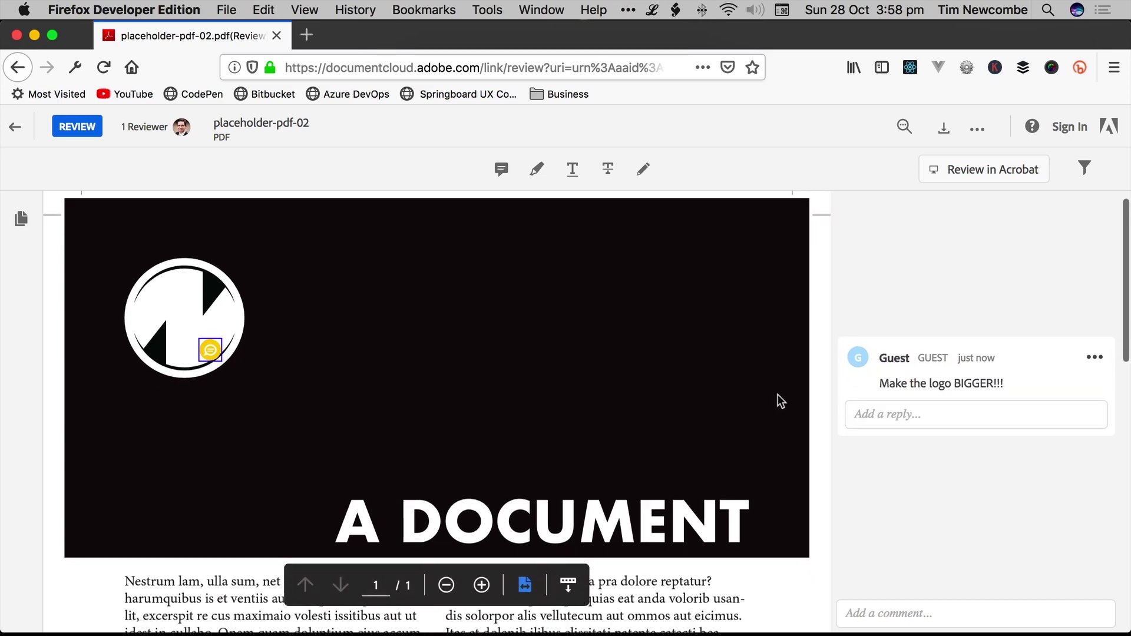
- Strike through 'fugiatur' in the second column and post the comment 'Dog' on it
scroll(778, 394, down, 6)
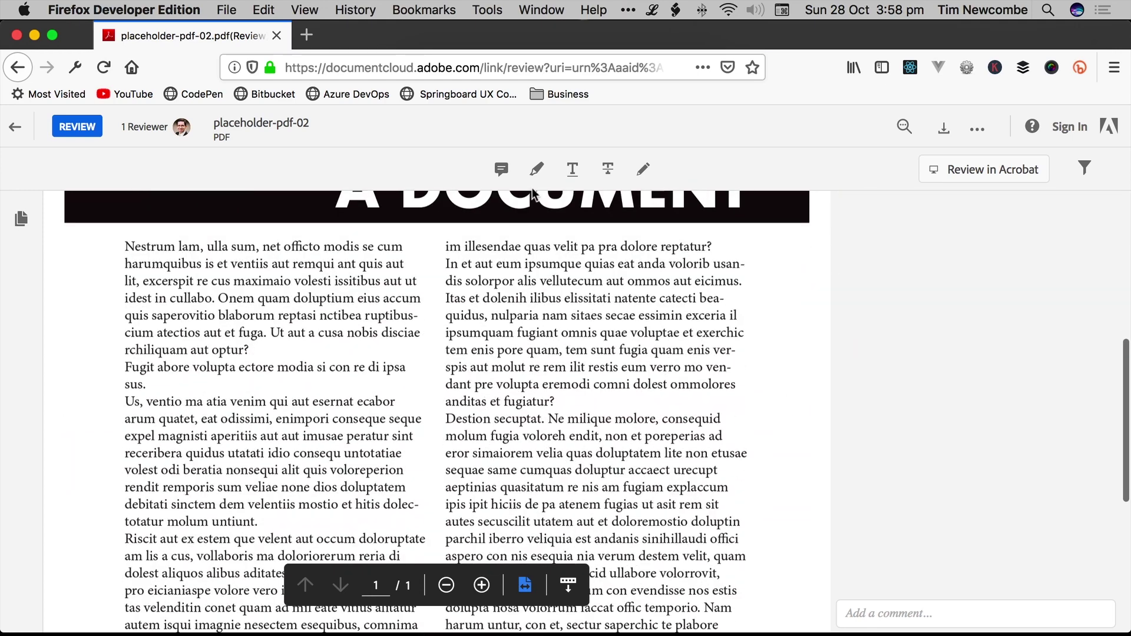
click(536, 169)
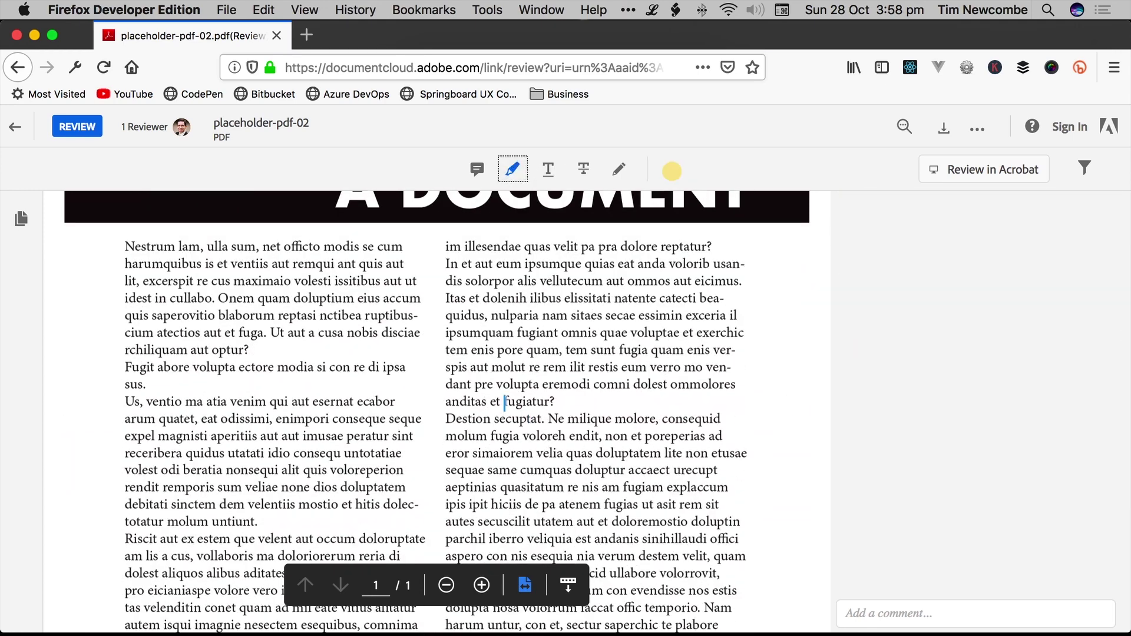
click(583, 169)
drag(505, 401, 551, 401)
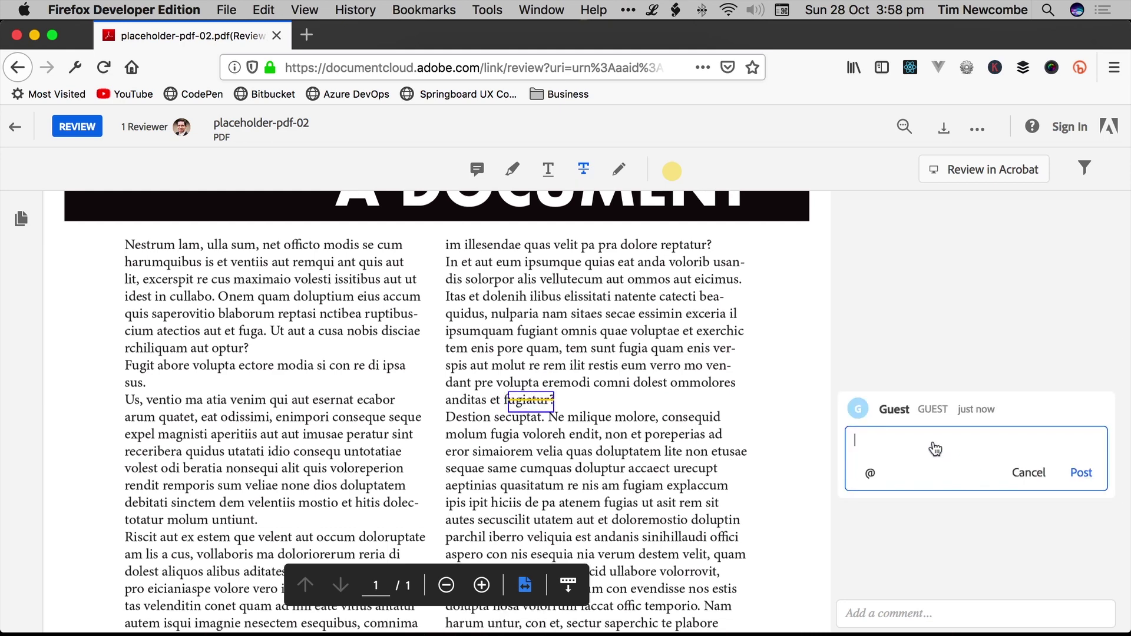
text(og)
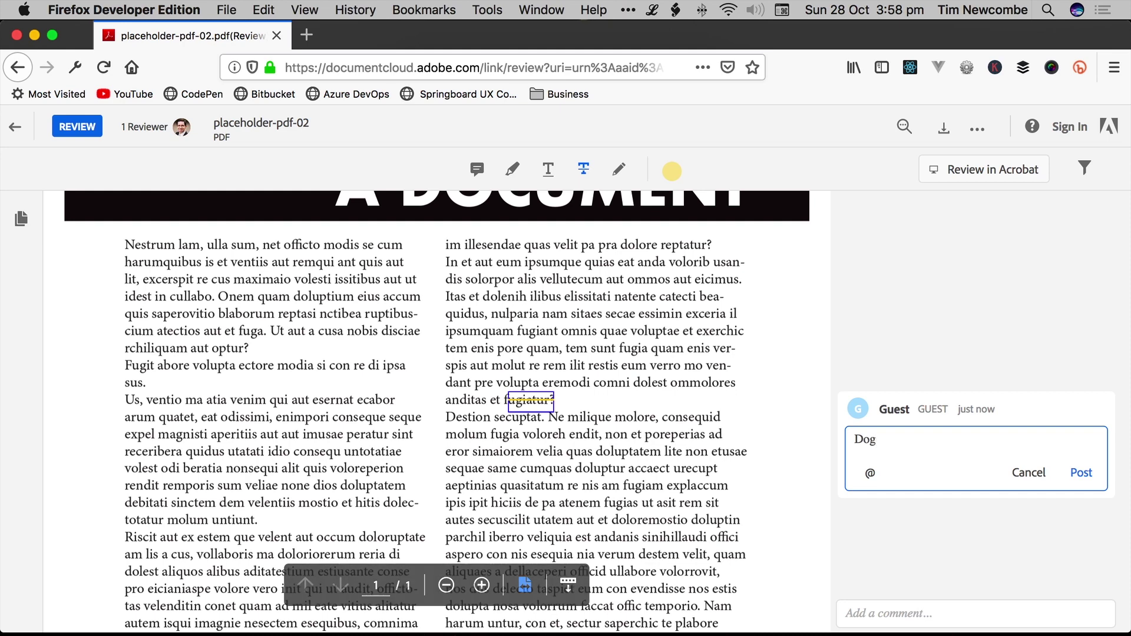
click(1082, 472)
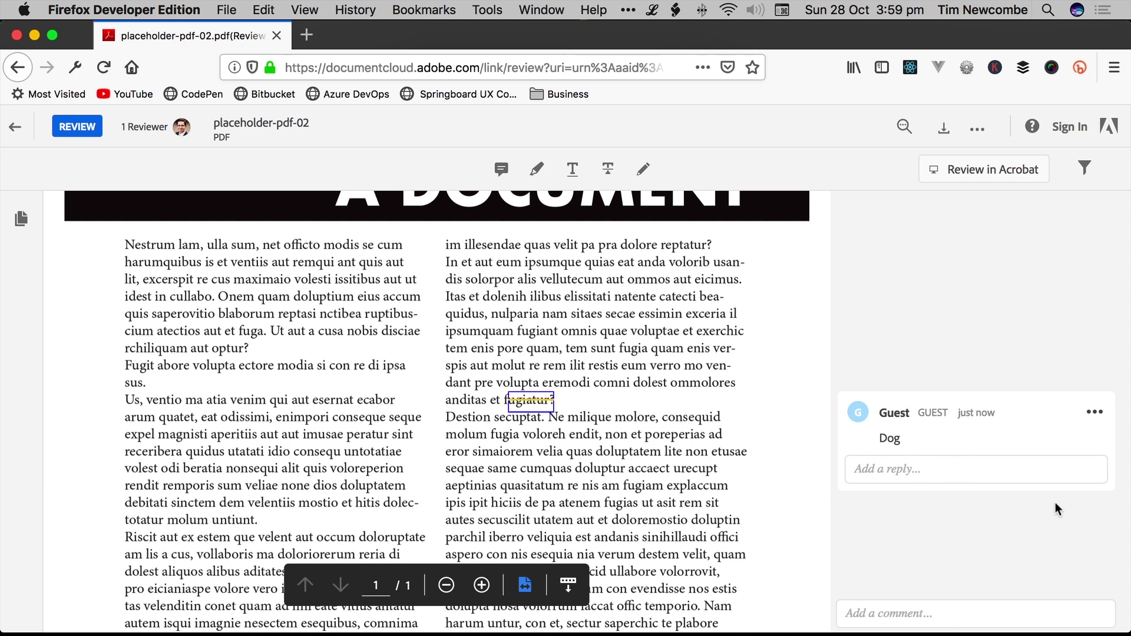
scroll(1056, 506, down, 3)
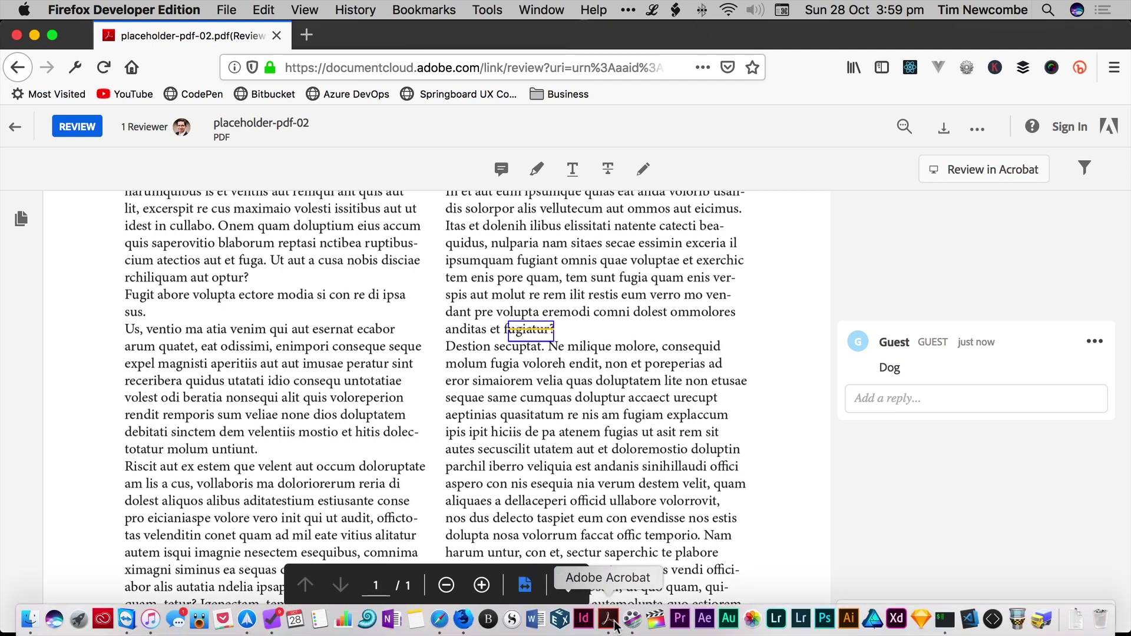
- Open the review version of the file in Acrobat Pro DC, dismissing the invitation-sent notice
click(608, 620)
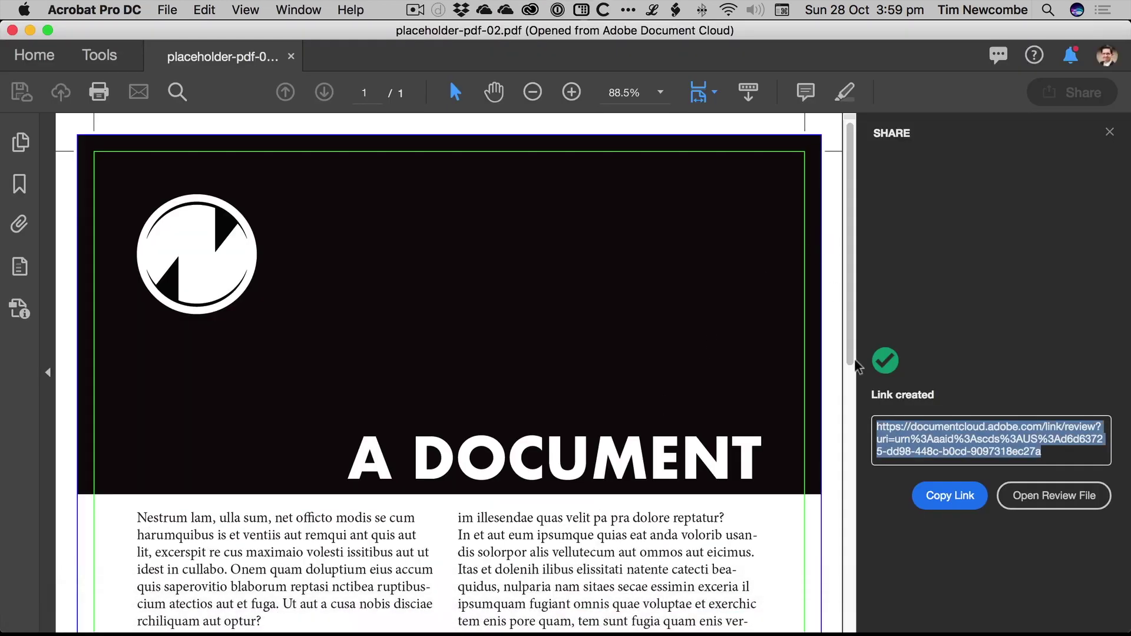
click(1056, 502)
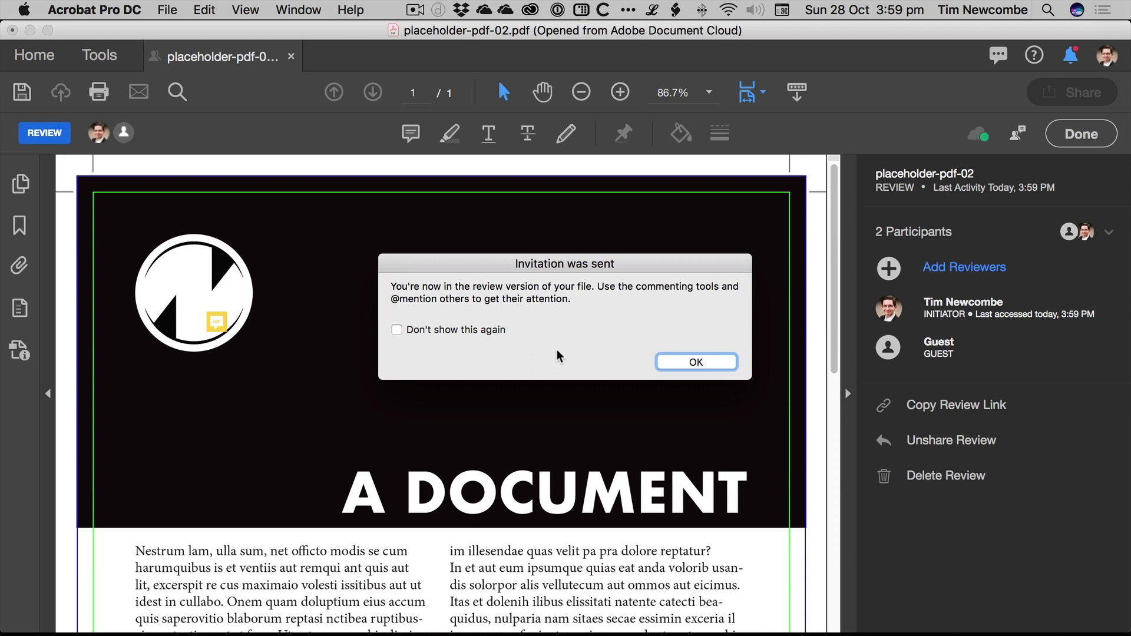
key(Return)
- Check the guest's Dog strikethrough, then post the reply 'NO!' to the 'Make the logo BIGGER!!!' note
click(218, 324)
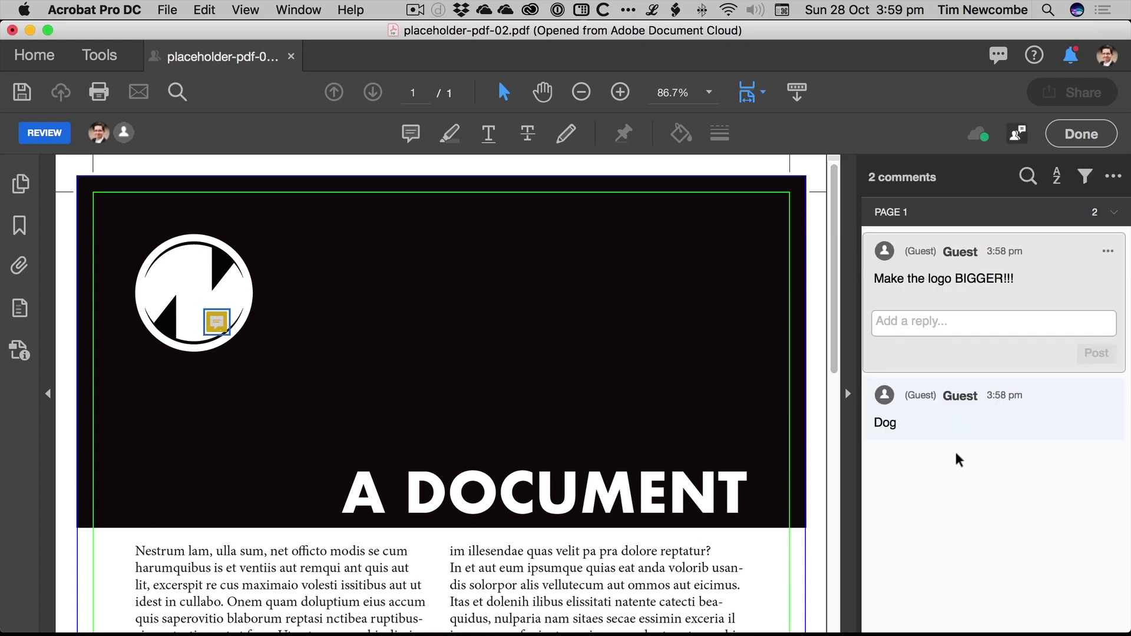
click(956, 419)
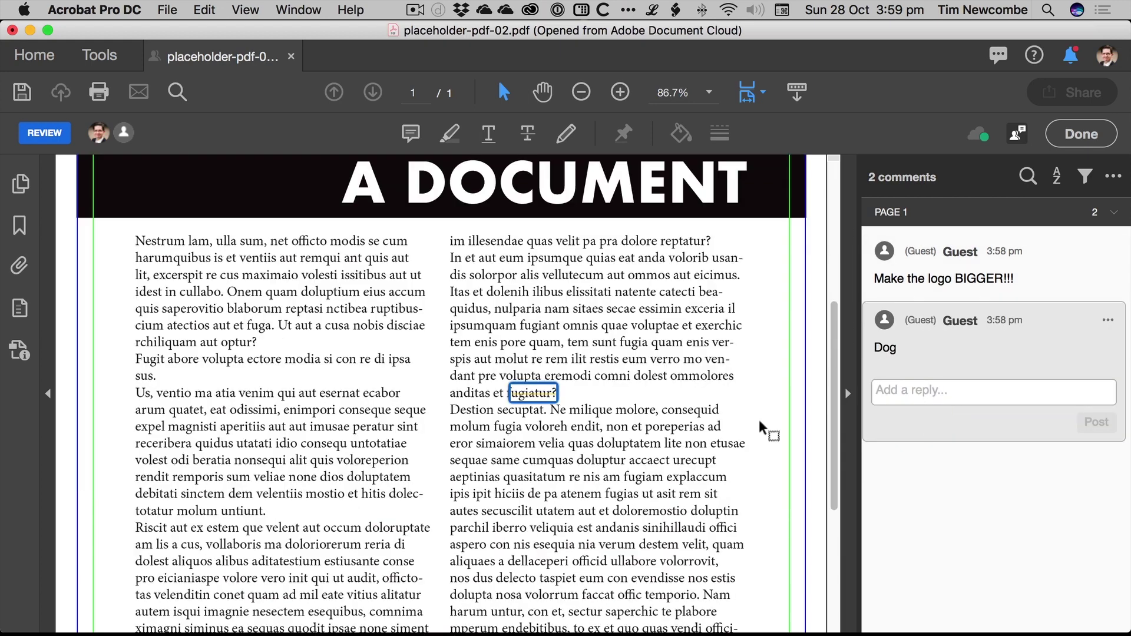
click(1011, 271)
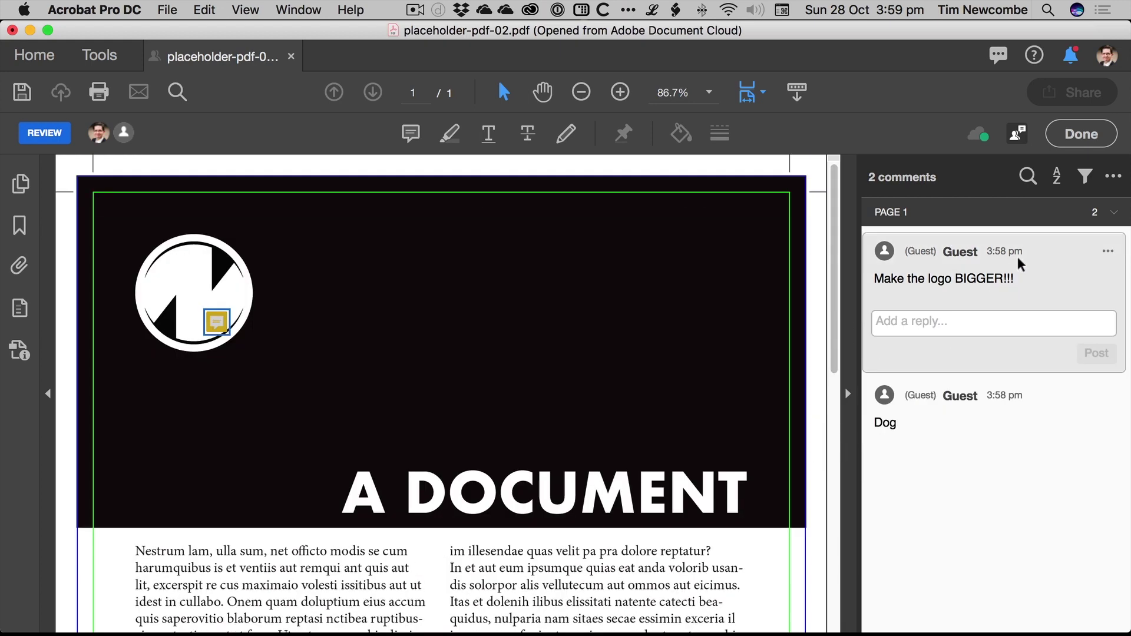
click(933, 326)
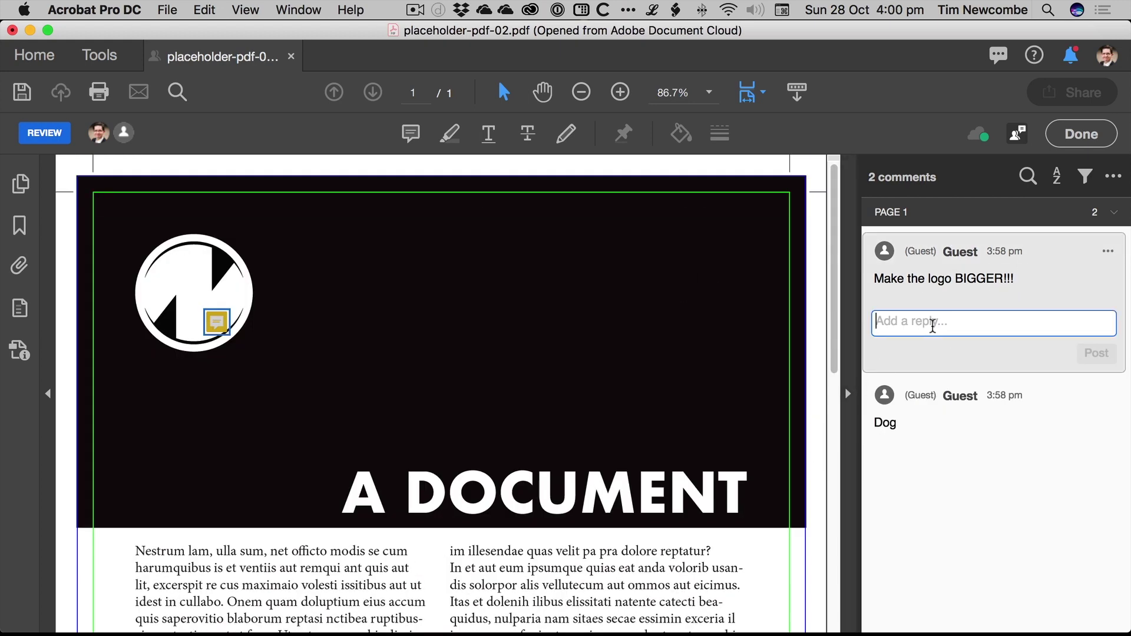
text(NO!)
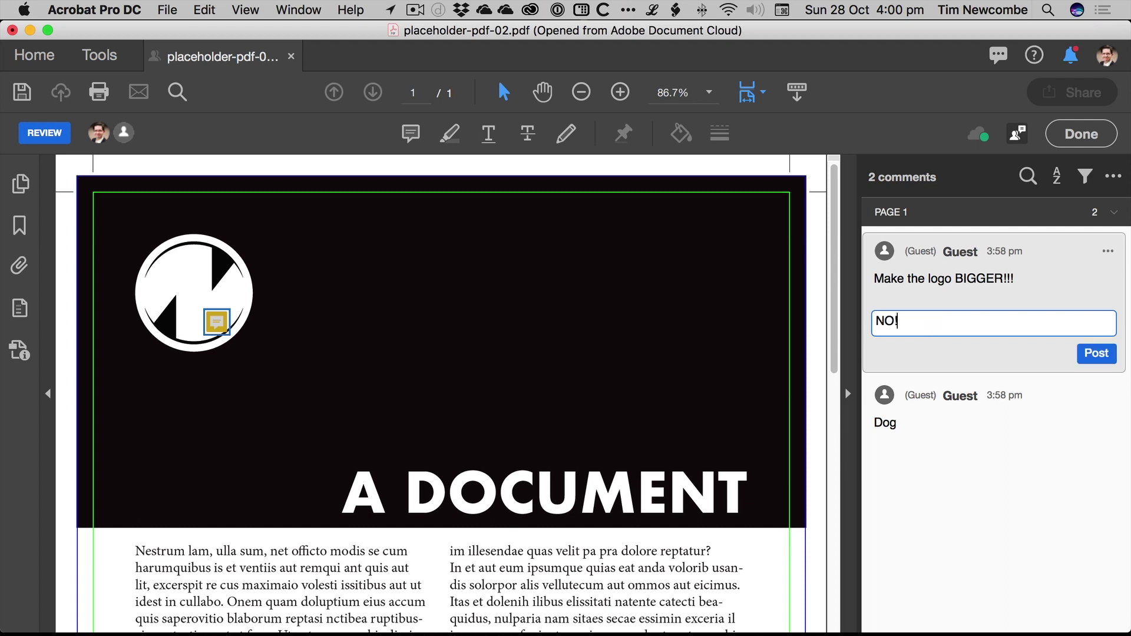
click(1097, 353)
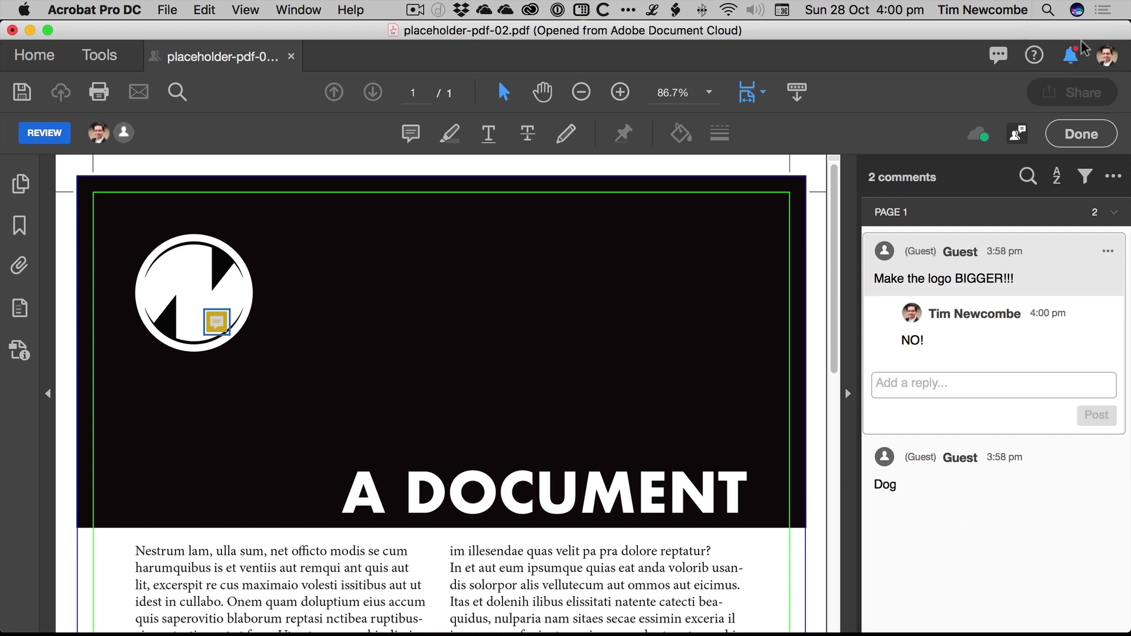
click(1072, 59)
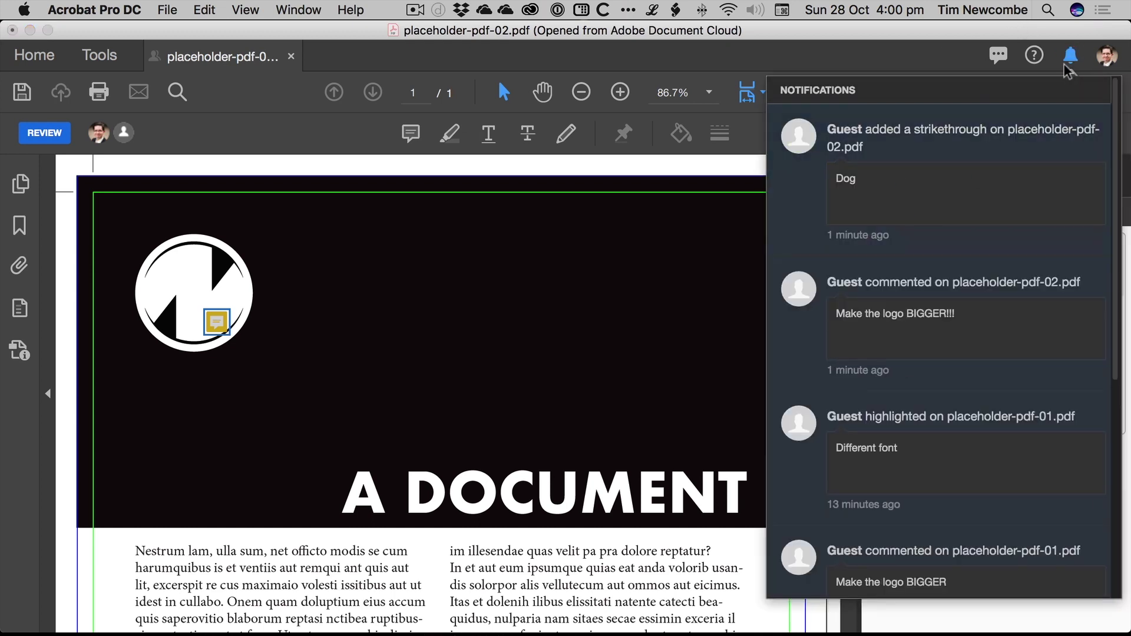
click(1072, 57)
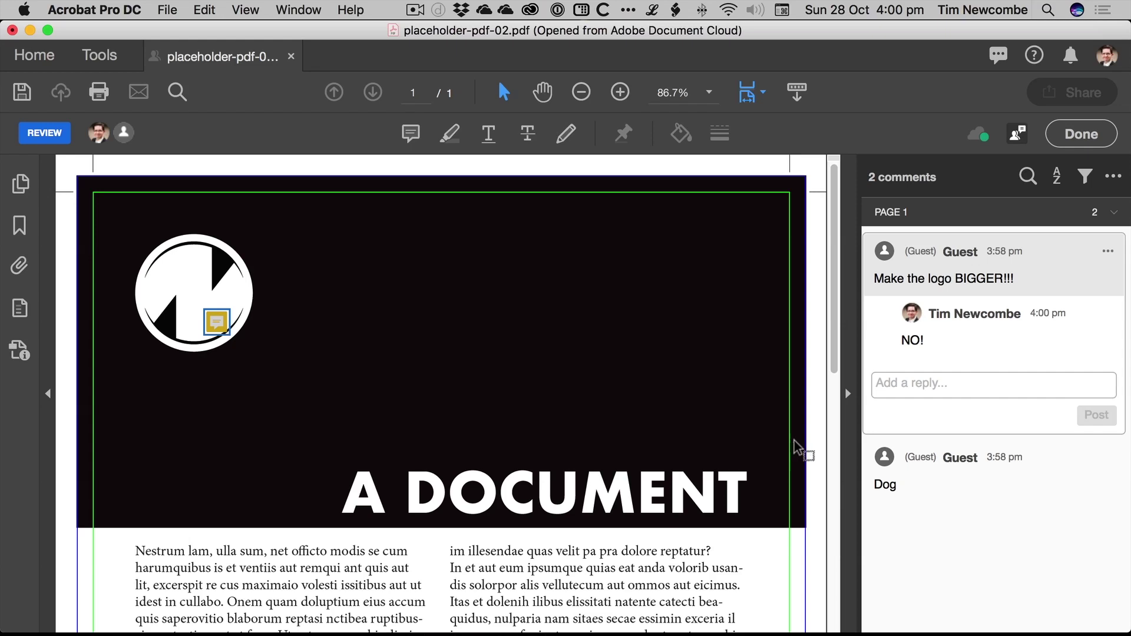
- Return to the placeholder-pdf-02 guest review in Firefox and scroll back to the top
click(464, 619)
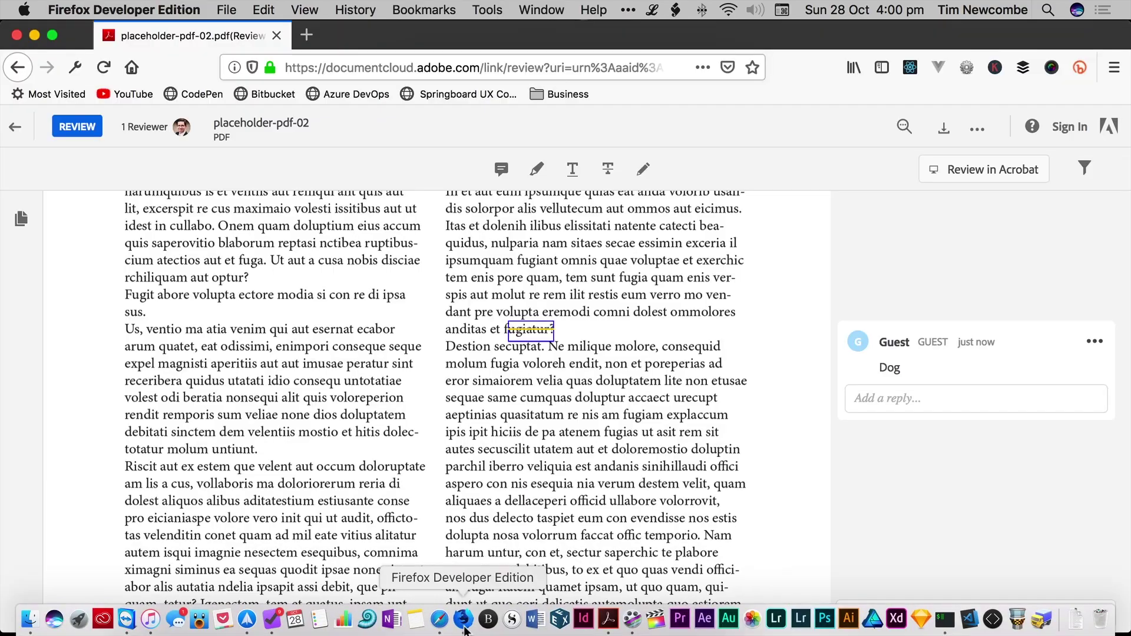
scroll(737, 292, up, 10)
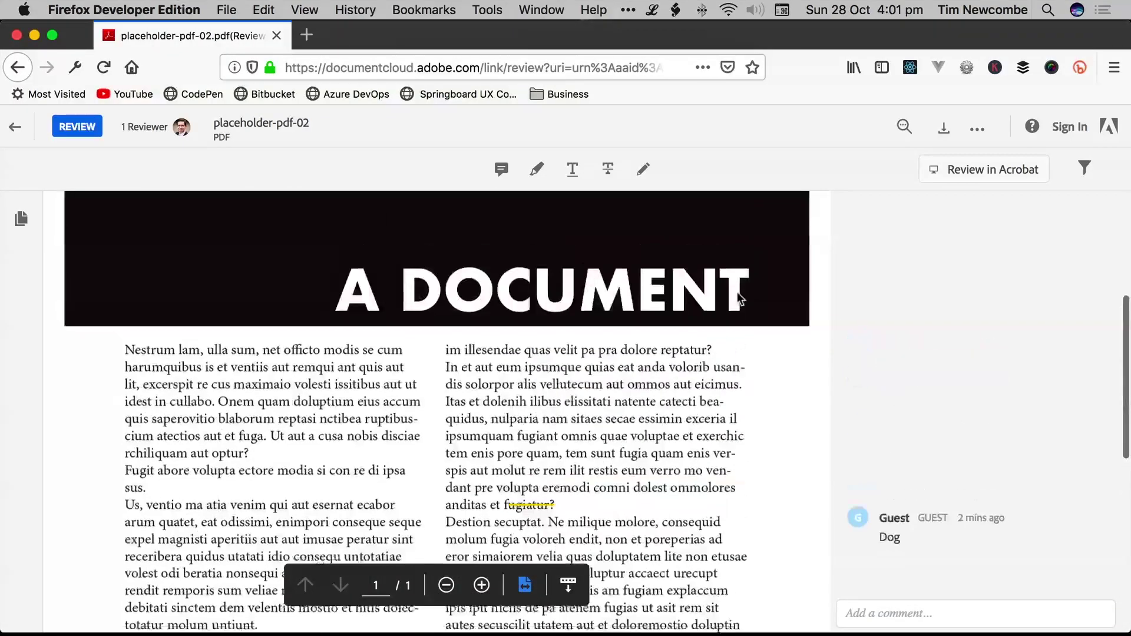